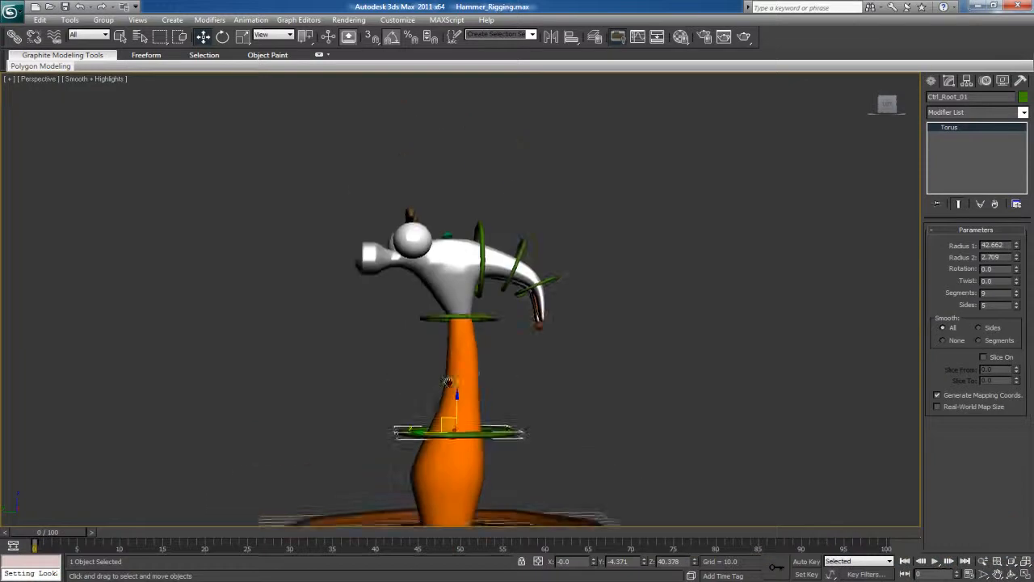
- Try moving the head control ring at the top of the handle and undo the move
click(428, 319)
drag(460, 287, 362, 274)
key(ctrl+z)
key(ctrl+z)
- Try rotating the first claw control ring and the head control ring, reverting each rotation
middle_drag(467, 244, 456, 281)
click(470, 266)
key(e)
drag(491, 262, 528, 285)
key(ctrl+z)
click(510, 283)
click(425, 356)
drag(426, 335, 438, 314)
right_click(439, 315)
- Link both eyes and both eyebrows to the head control ring in wireframe display
mouse_move(454, 279)
alt+middle_down()
mouse_move(487, 312)
mouse_move(436, 275)
alt+middle_up()
scroll(469, 304, up, 4)
key(F3)
click(380, 320)
ctrl+click(335, 303)
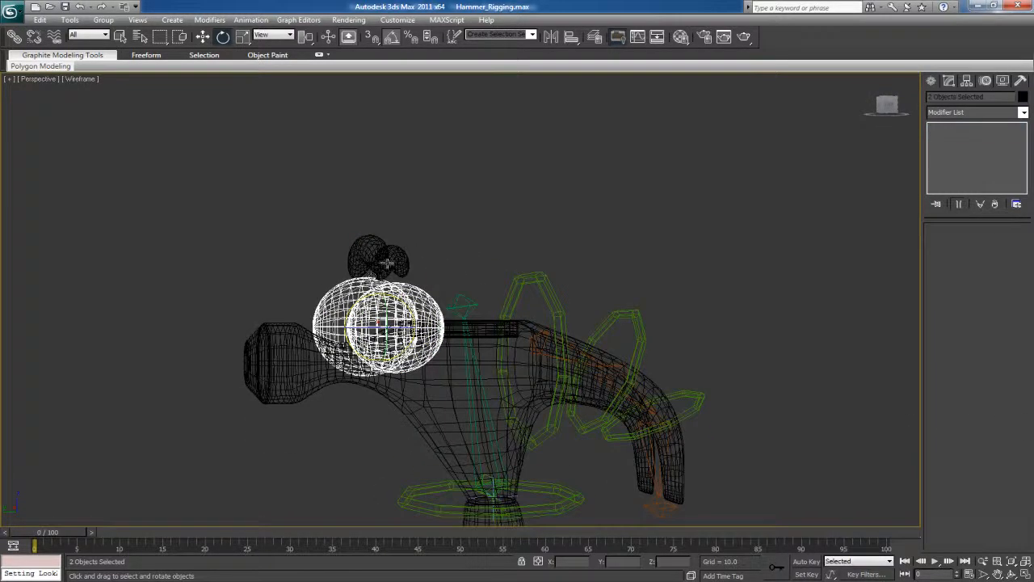
click(13, 38)
middle_drag(355, 355, 354, 273)
scroll(353, 250, down, 3)
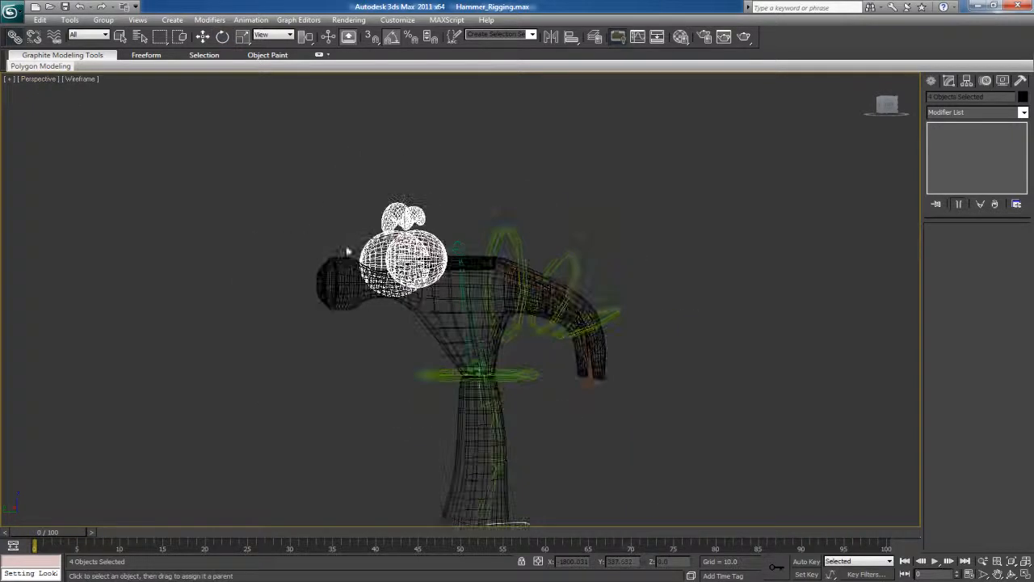
mouse_move(388, 251)
mouse_down()
mouse_move(461, 358)
mouse_move(526, 375)
mouse_move(494, 345)
mouse_move(533, 380)
mouse_up()
- Select the head control ring for a rotation check, restore the shaded display and clear the selection
click(528, 376)
key(e)
key(F3)
scroll(555, 380, down, 5)
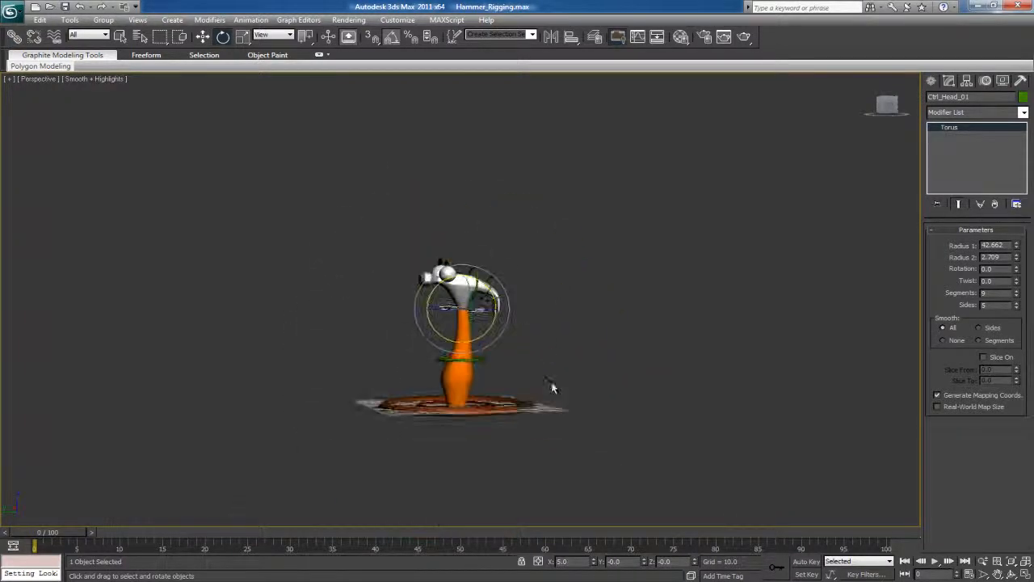
alt+middle_drag(548, 371, 561, 370)
click(559, 372)
middle_drag(499, 377, 495, 362)
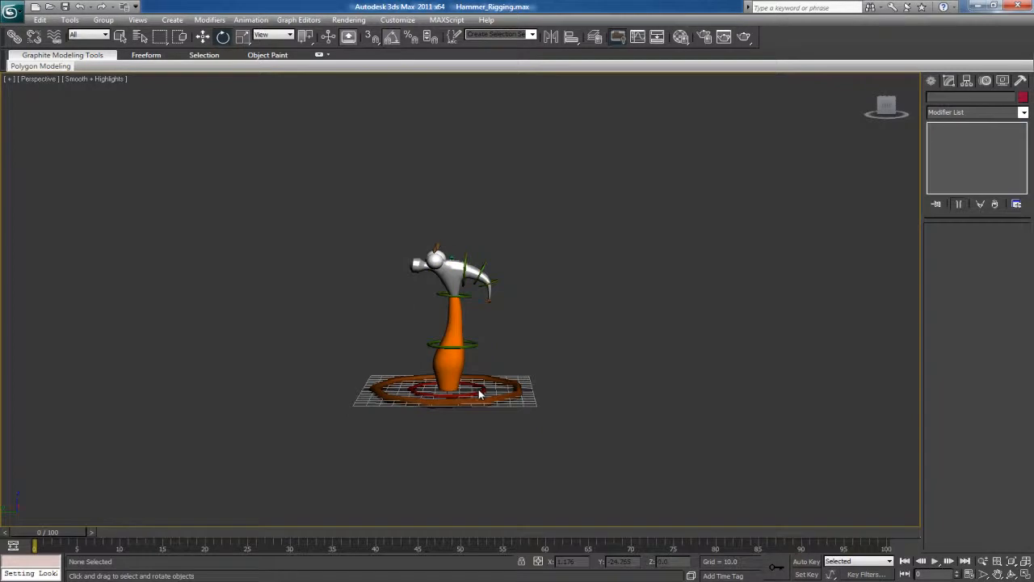
- Test the squash by raising the red squash base control to about Z 17, and revert it
click(482, 391)
key(w)
drag(448, 365, 448, 346)
scroll(481, 388, up, 10)
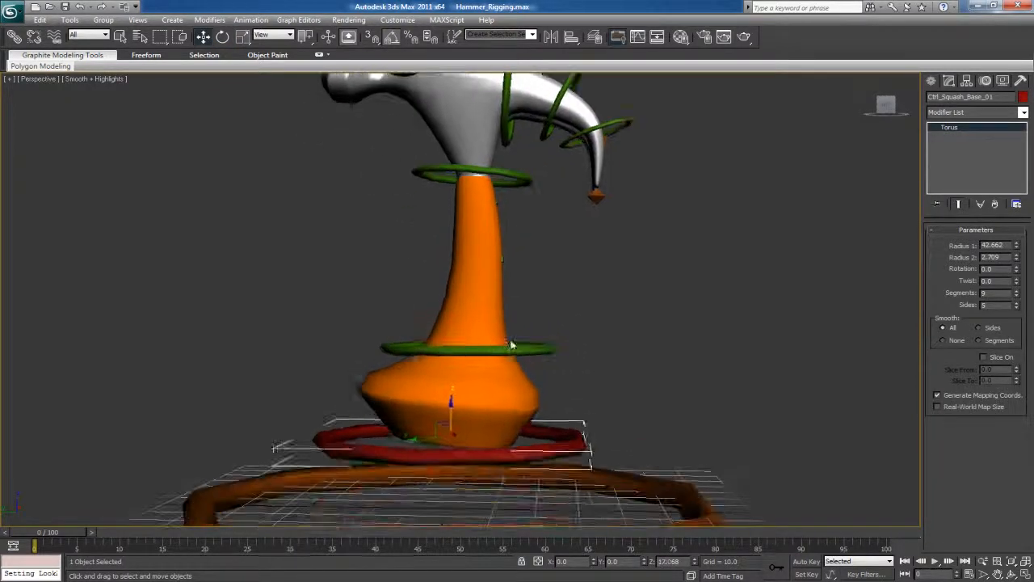
alt+middle_drag(482, 387, 465, 454)
middle_drag(466, 454, 479, 396)
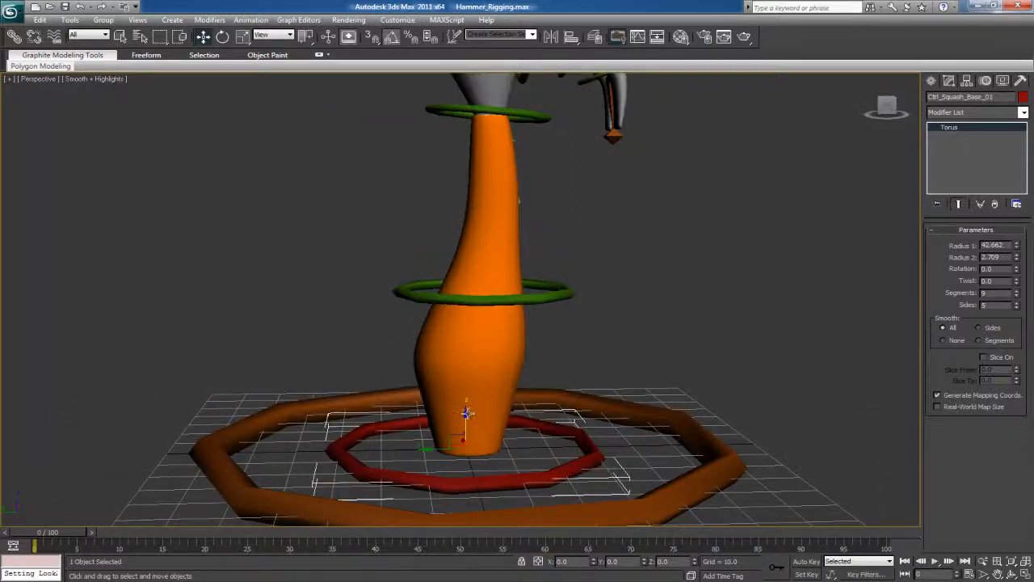
- Raise the squash base control to about Z 16.6 so the lower handle bulges
drag(466, 412, 469, 362)
alt+middle_drag(469, 363, 466, 354)
drag(464, 353, 464, 345)
alt+middle_drag(451, 331, 406, 335)
scroll(483, 327, up, 4)
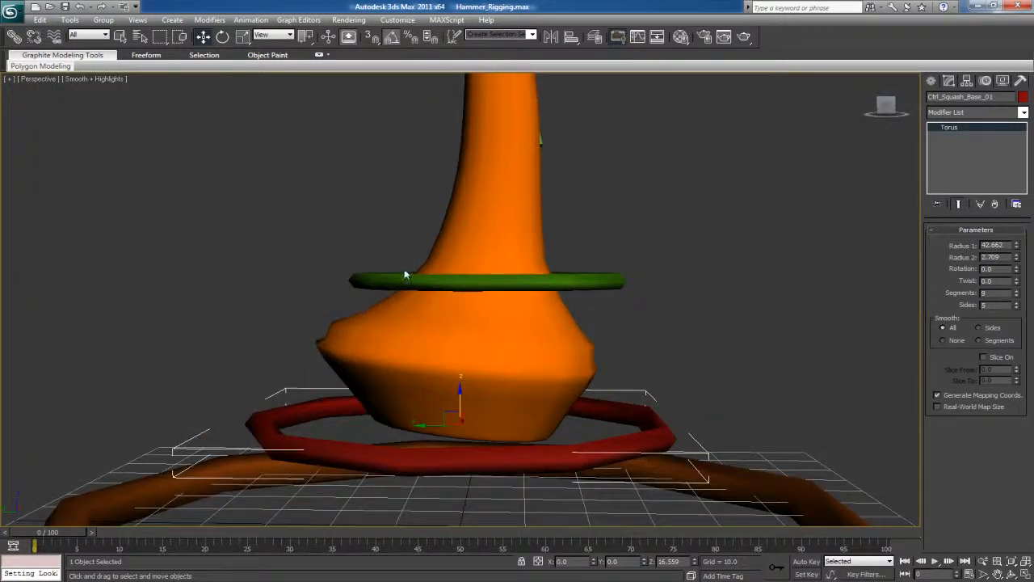
alt+middle_drag(385, 332, 415, 370)
- Start envelope editing for the Bn_Squash_Base_01 bone in the hammer body's Skin modifier, using the four-viewport layout
click(415, 369)
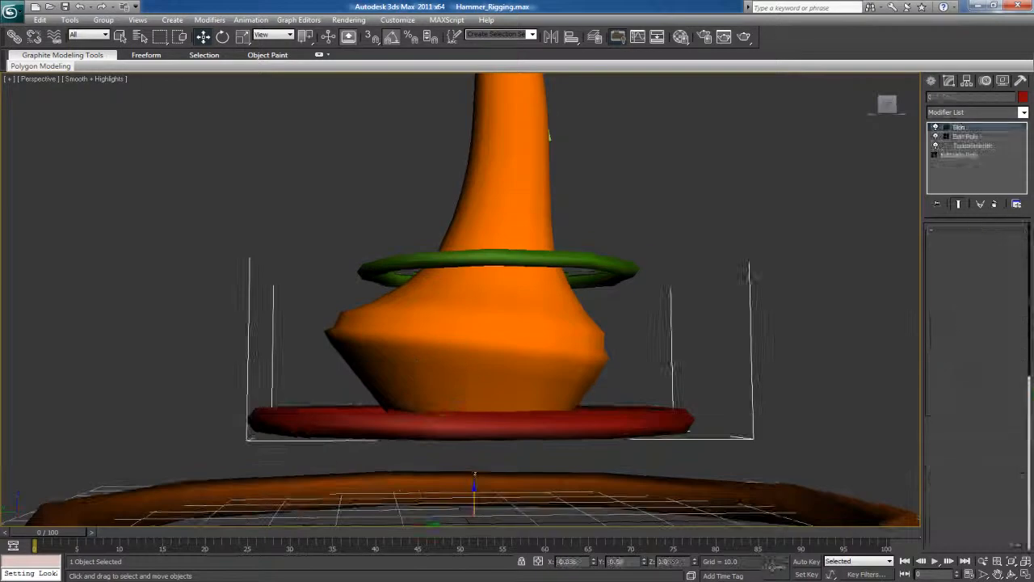
click(1002, 395)
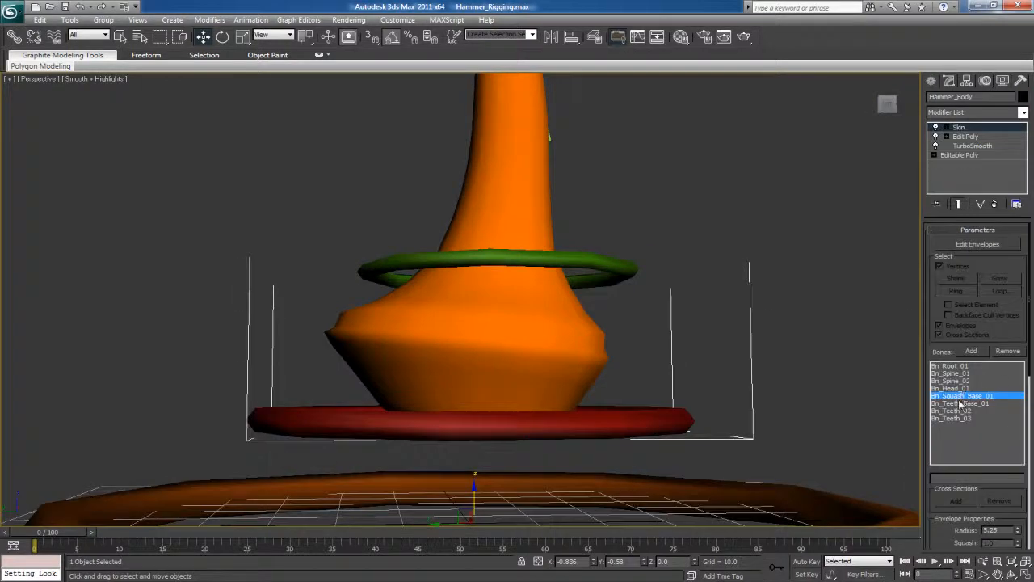
middle_drag(615, 351, 573, 335)
click(976, 244)
key(alt+w)
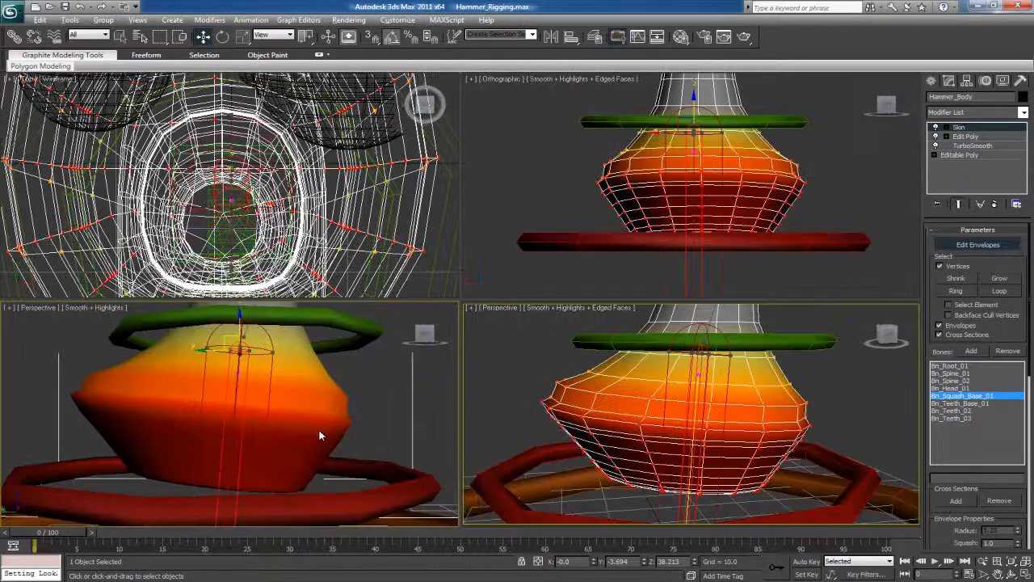
- Change the shaded perspective viewport without edged faces to a Left view in wireframe, framed on the handle's bulge
click(39, 308)
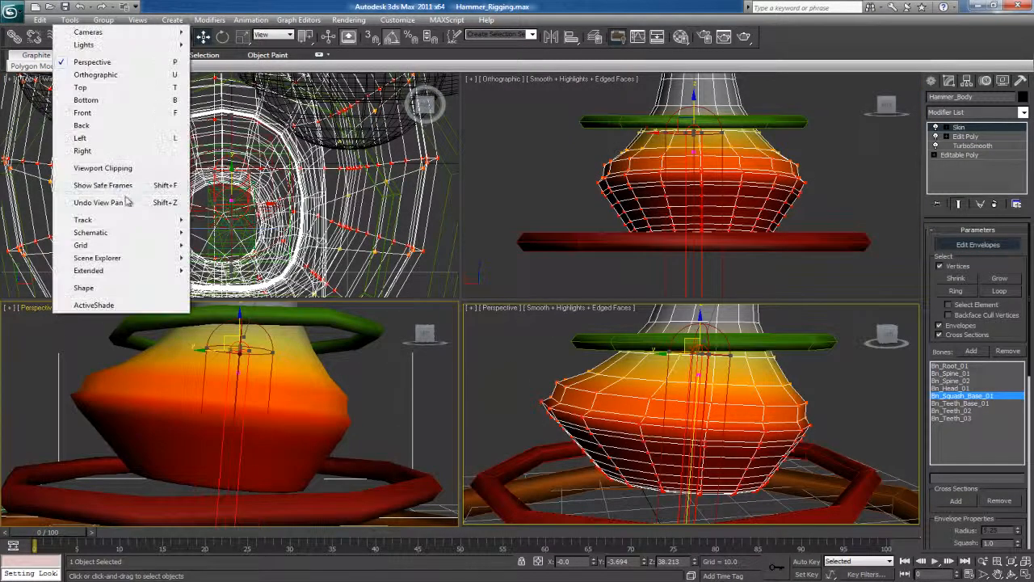
click(81, 138)
scroll(242, 408, up, 6)
key(F4)
middle_drag(262, 413, 278, 446)
scroll(278, 440, up, 2)
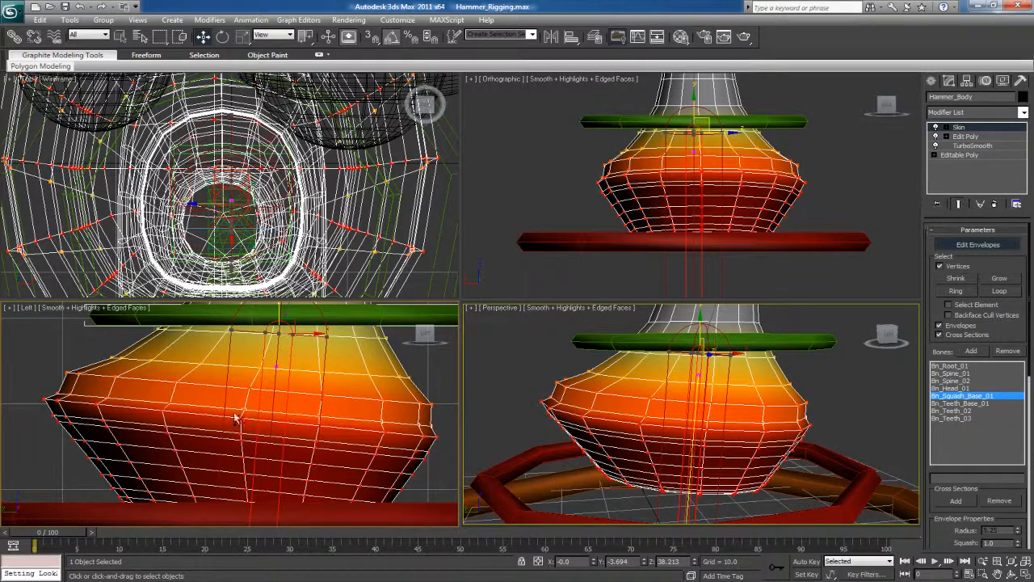
key(F3)
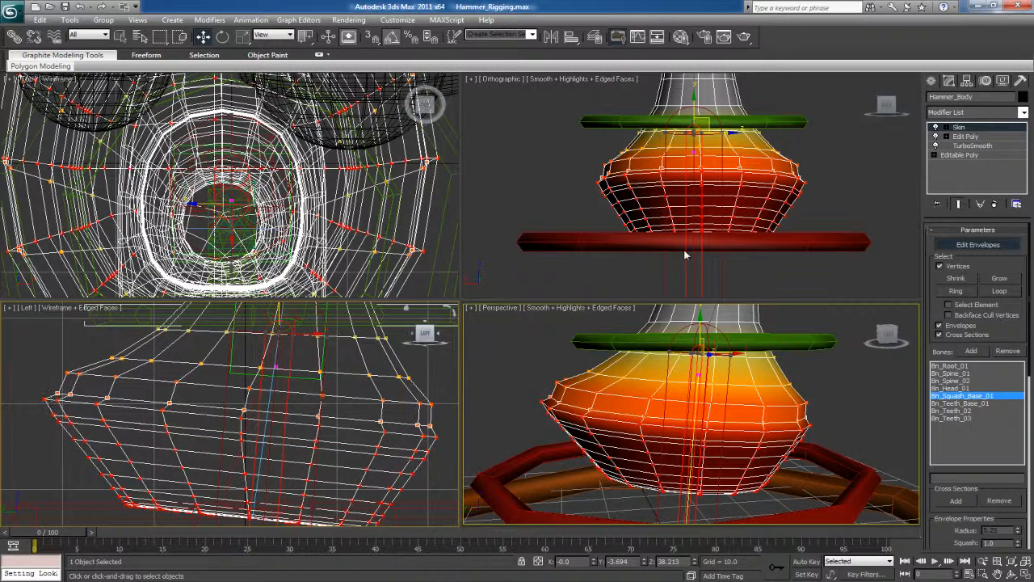
- Set the Bn_Squash_Base_01 weight of the 16 vertices around the bulge's widest row to 0.85 with the Weight Tool
scroll(927, 434, down, 5)
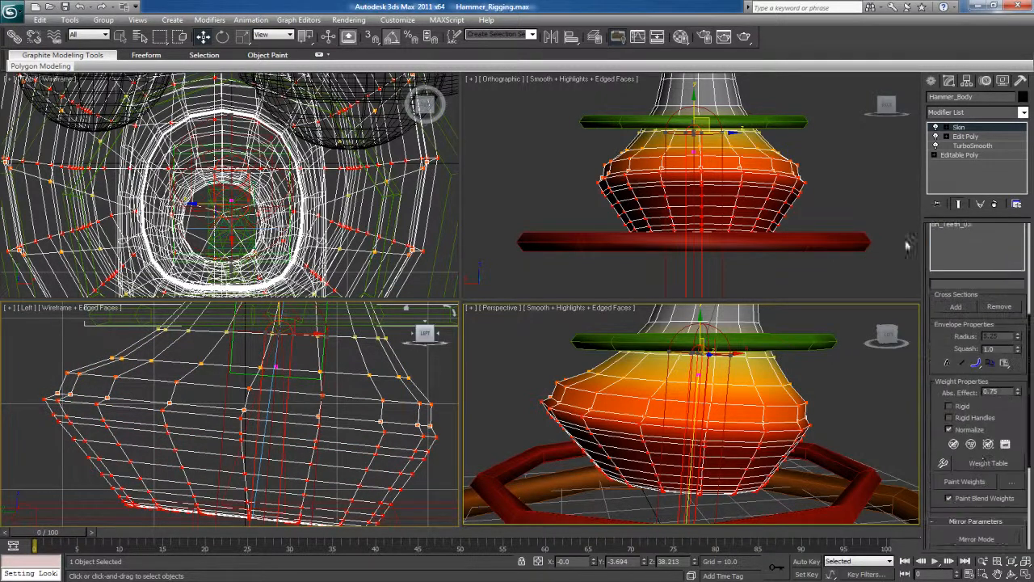
click(943, 463)
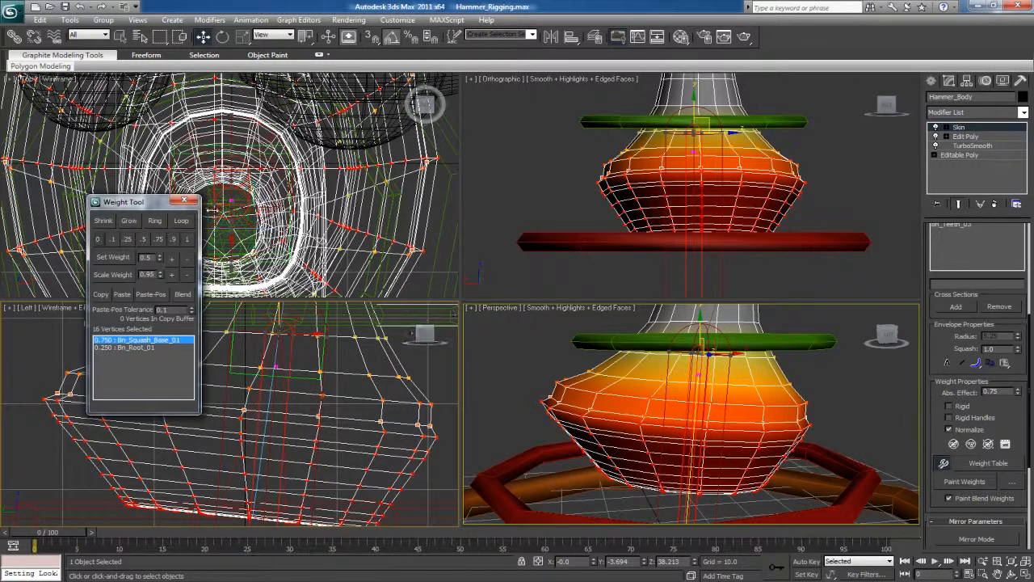
drag(172, 202, 594, 200)
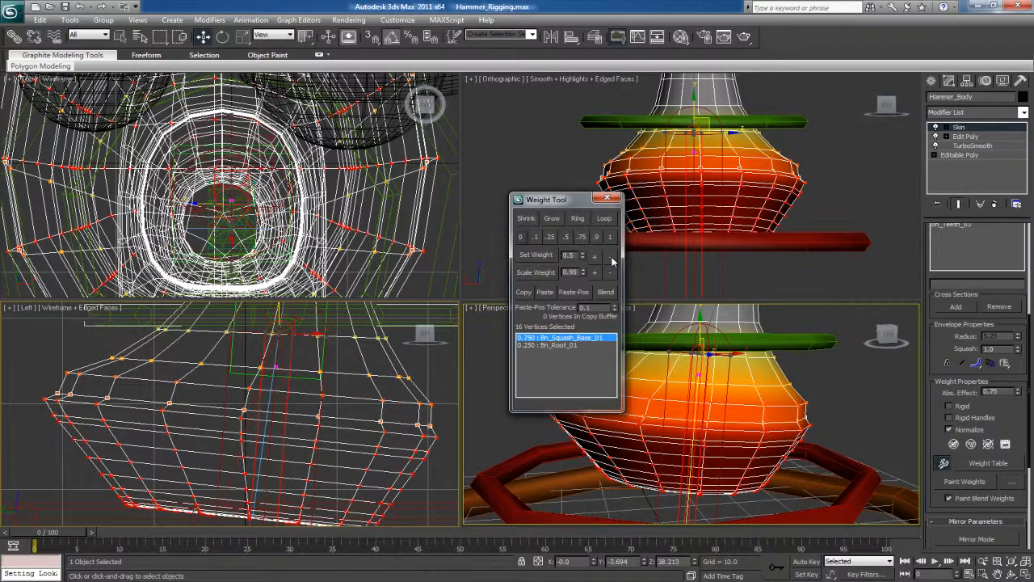
click(611, 258)
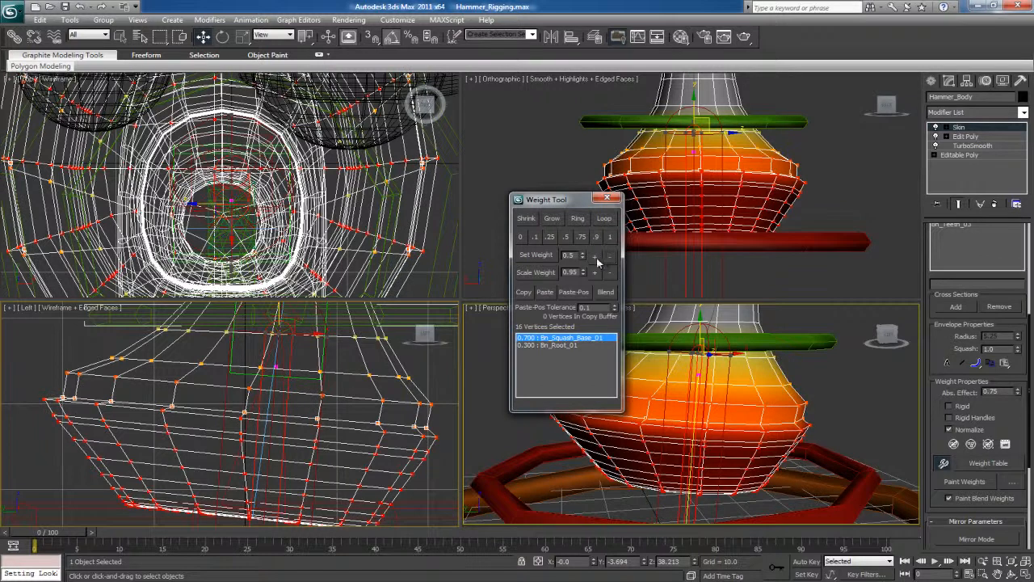
click(596, 258)
click(595, 258)
click(596, 258)
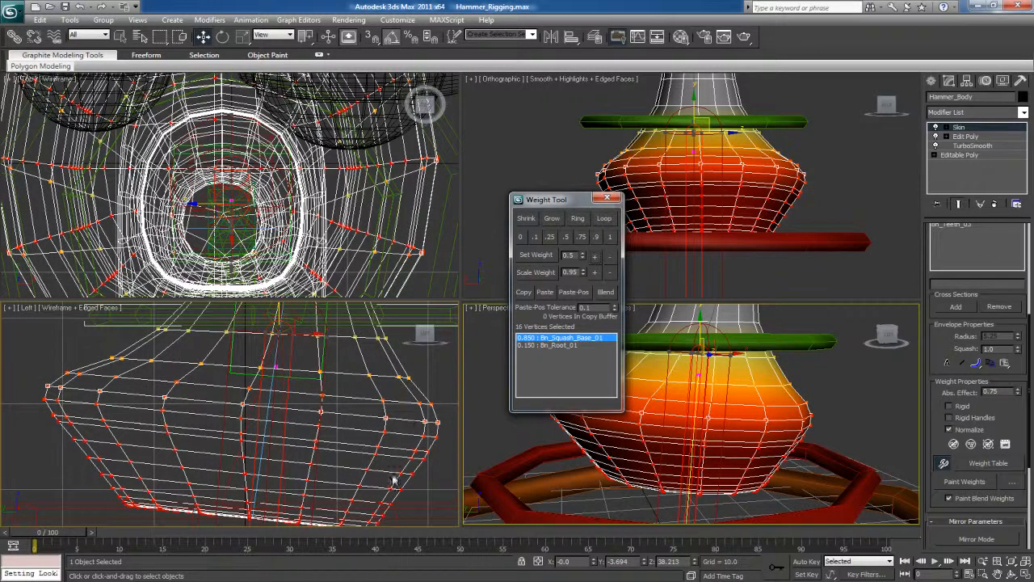
click(608, 199)
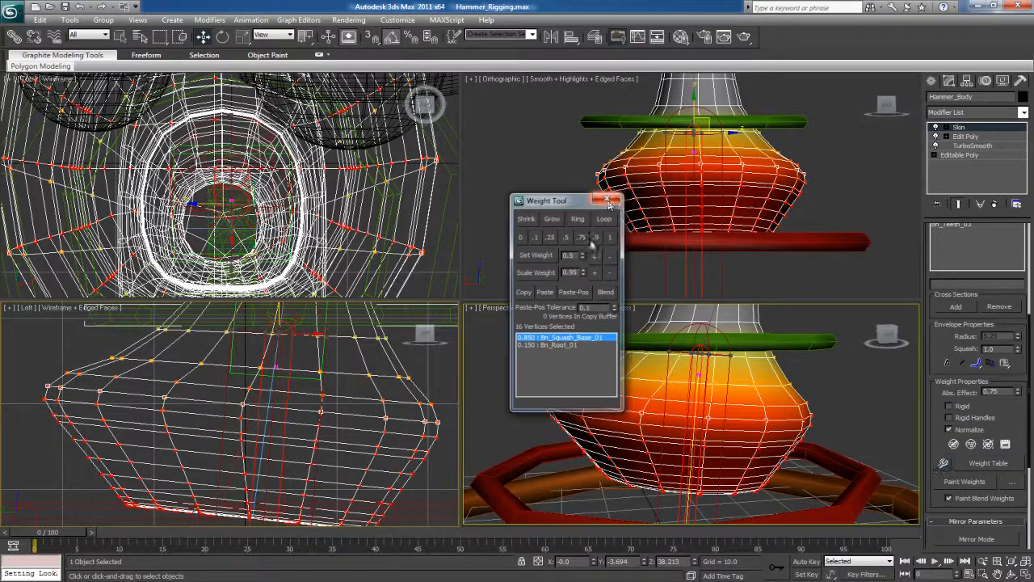
- Exit envelope editing on the hammer body and clear the selection in the perspective view
click(499, 393)
alt+middle_drag(557, 411, 611, 425)
scroll(610, 426, down, 5)
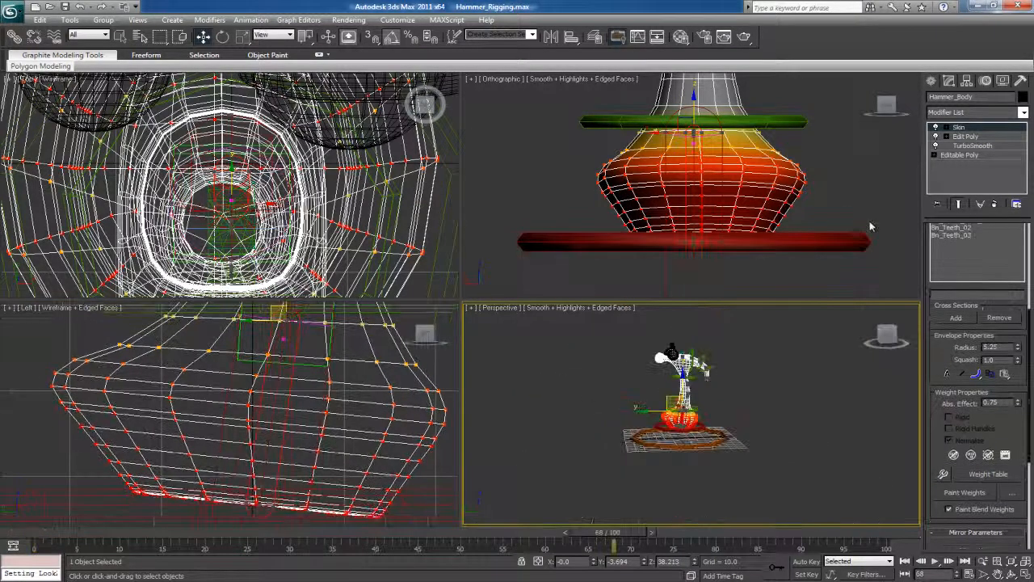
drag(1030, 340, 1031, 182)
click(978, 243)
click(813, 413)
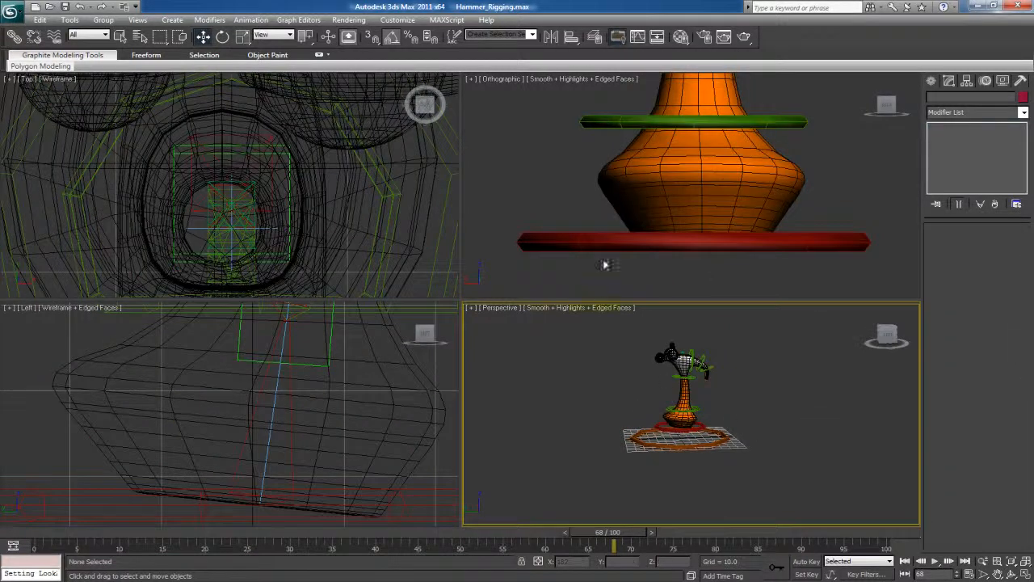
- Try to reset all rig controls in the Control selection set with Transform To Zero
click(523, 34)
click(495, 46)
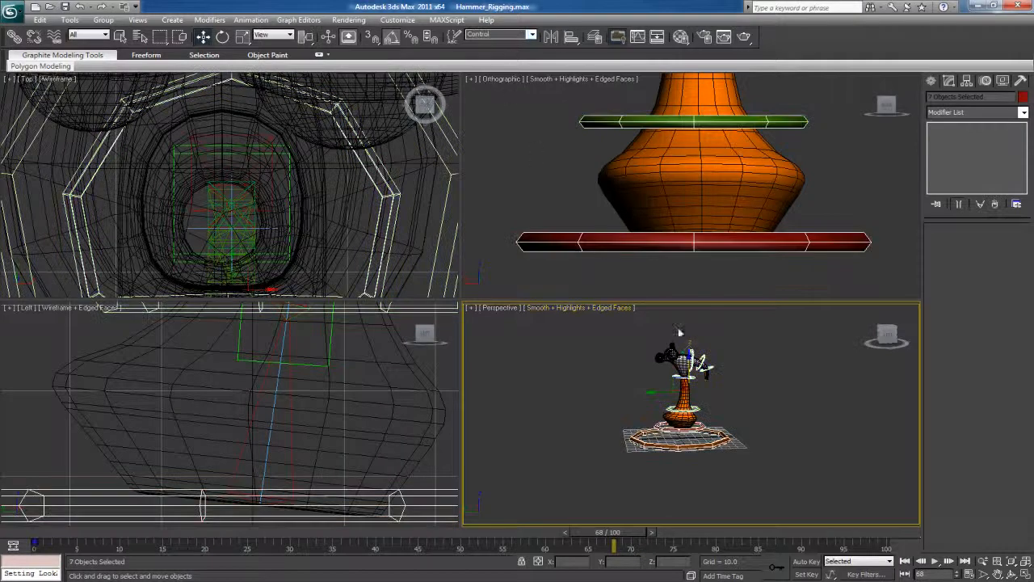
alt+right_click(691, 359)
click(674, 331)
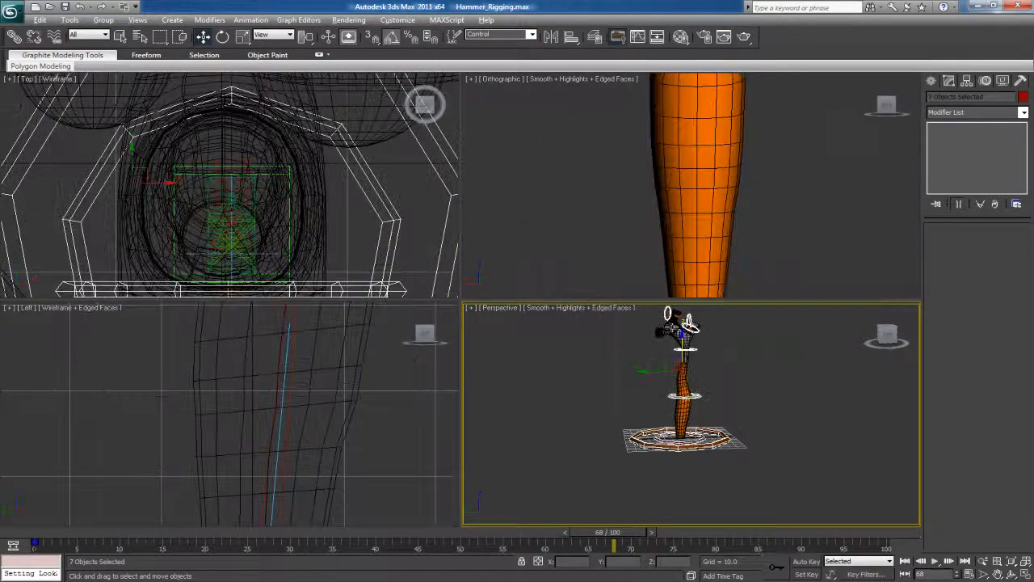
middle_drag(659, 346, 729, 429)
scroll(731, 398, up, 5)
scroll(748, 425, down, 5)
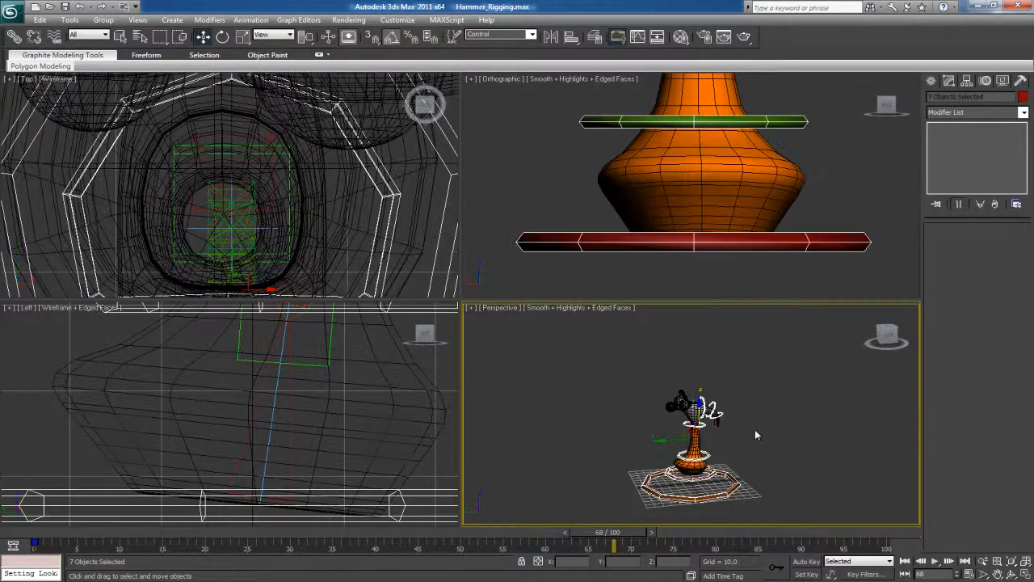
- Return the squash base control to rest by setting its Z position to 0, and deselect it
alt+middle_drag(755, 430, 727, 420)
click(501, 34)
click(505, 48)
middle_drag(674, 373, 651, 329)
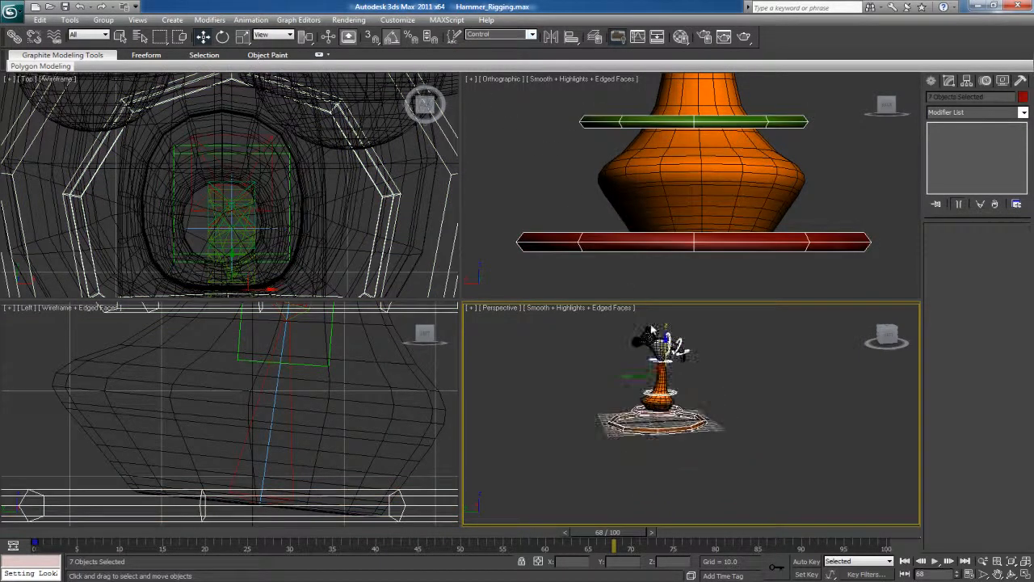
scroll(700, 405, up, 3)
click(674, 396)
text(0)
key(Return)
click(734, 388)
alt+middle_drag(733, 388, 741, 415)
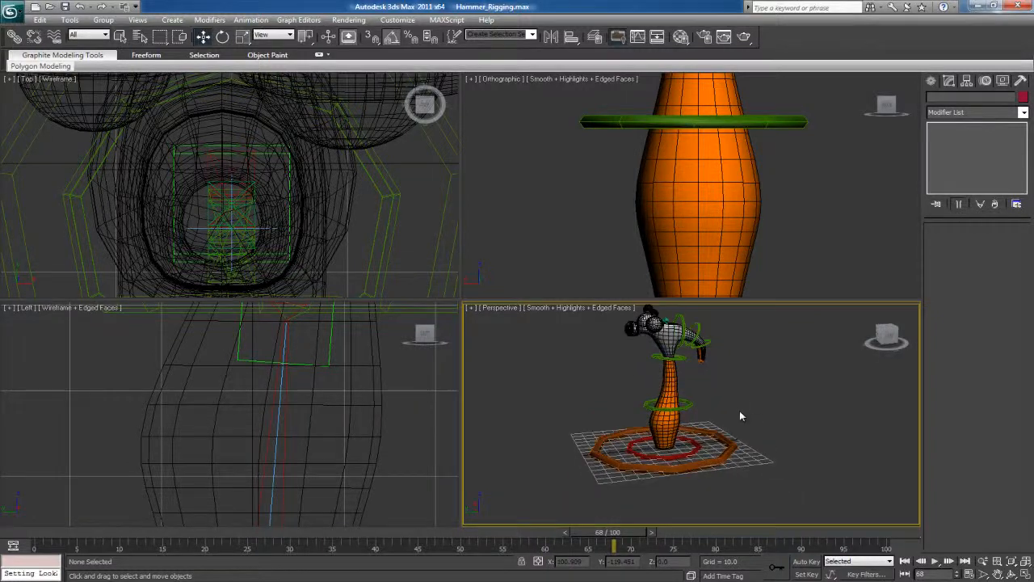
- Freeze the transforms of all objects in the Control selection set, with the perspective view maximized
key(alt+w)
alt+middle_drag(628, 307, 510, 148)
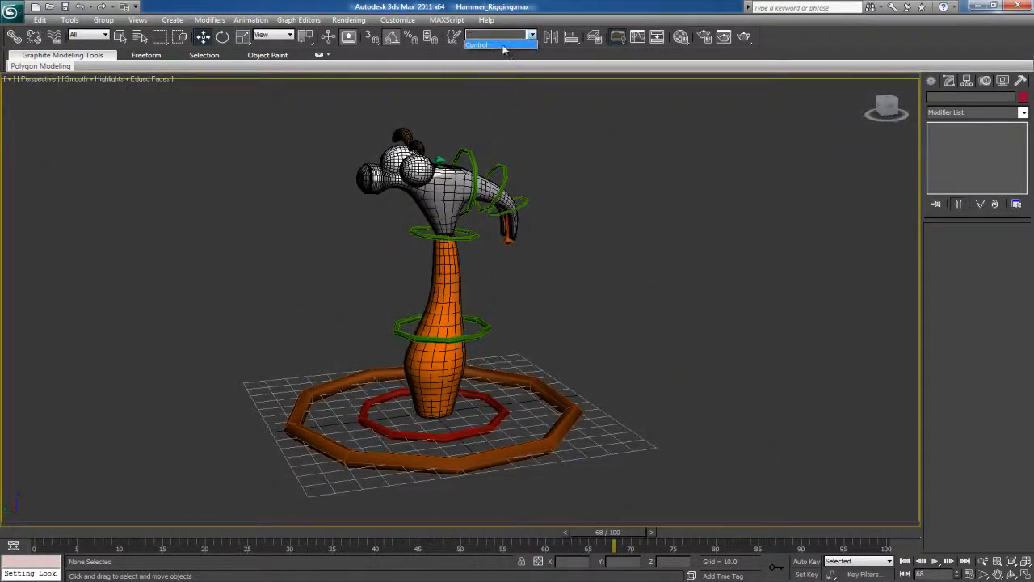
click(497, 47)
right_click(502, 170)
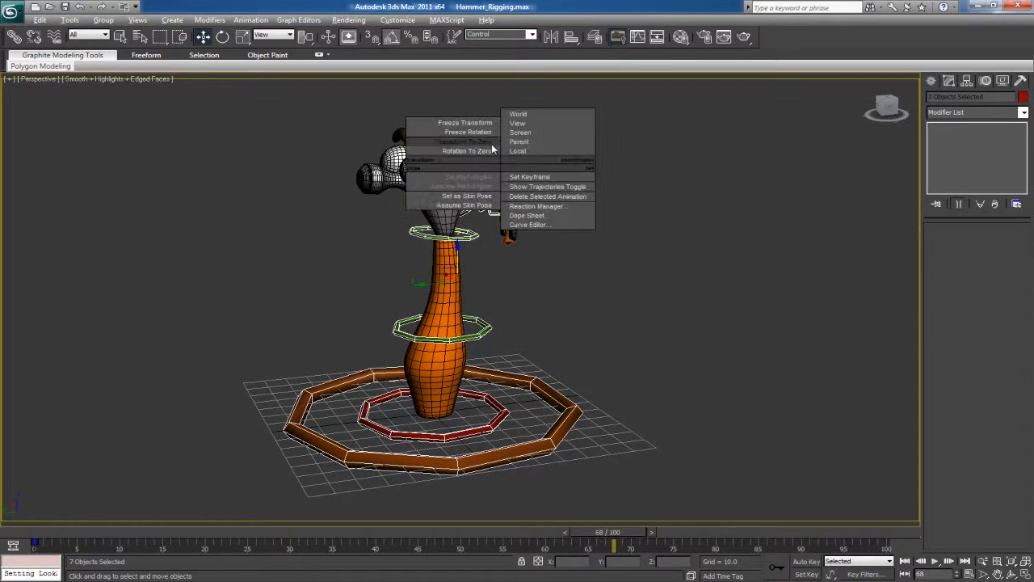
click(486, 124)
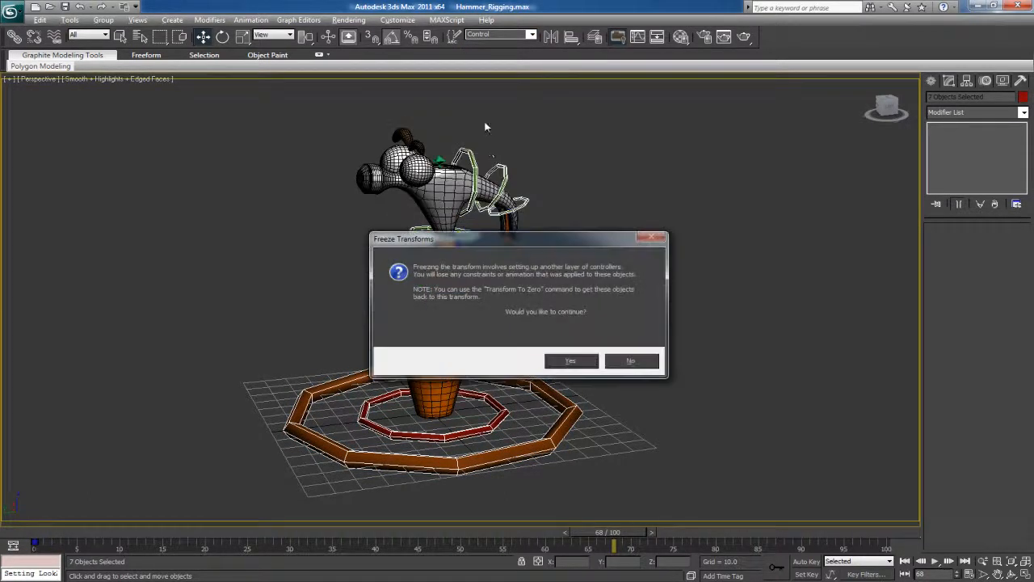
click(570, 361)
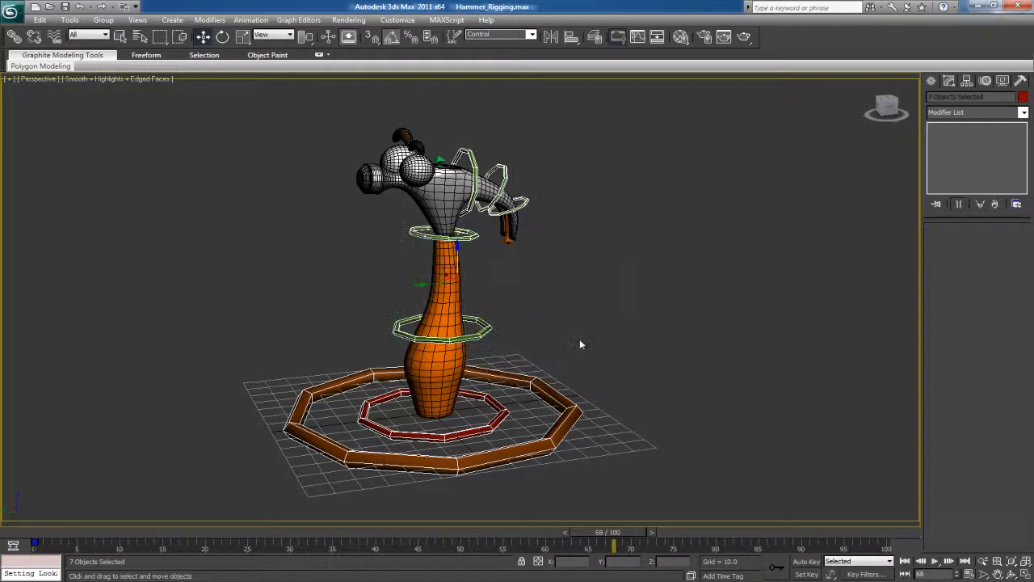
- Test-move the root control ring around the middle of the handle and cancel the move
click(479, 332)
mouse_move(430, 319)
mouse_down()
mouse_move(418, 321)
mouse_move(444, 306)
mouse_up()
right_click(443, 305)
alt+middle_drag(486, 341, 465, 334)
click(531, 297)
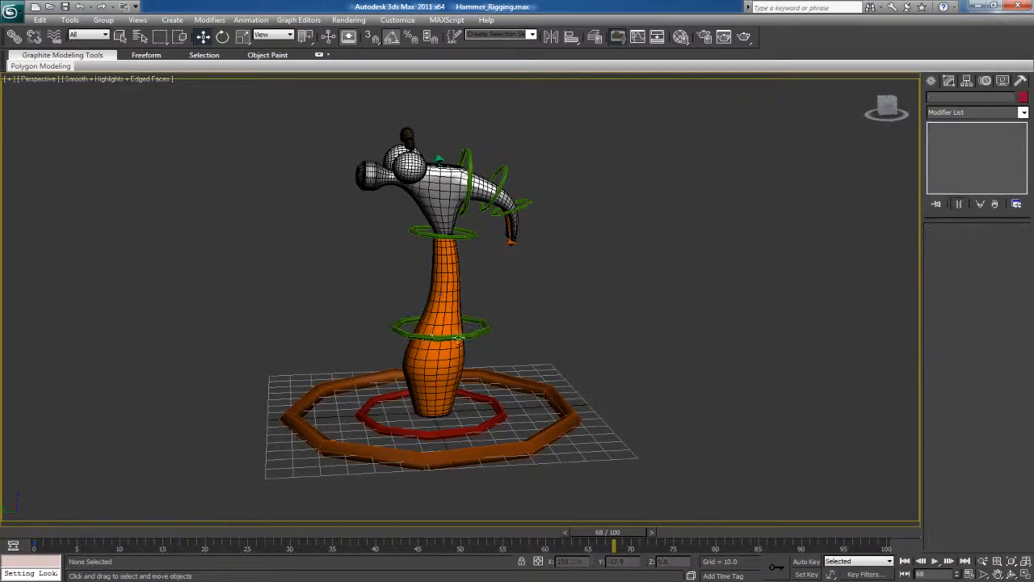
- Move the root control sideways to about Y 26.5 and reset the whole Control set with Transform To Zero
click(492, 322)
drag(491, 321, 418, 325)
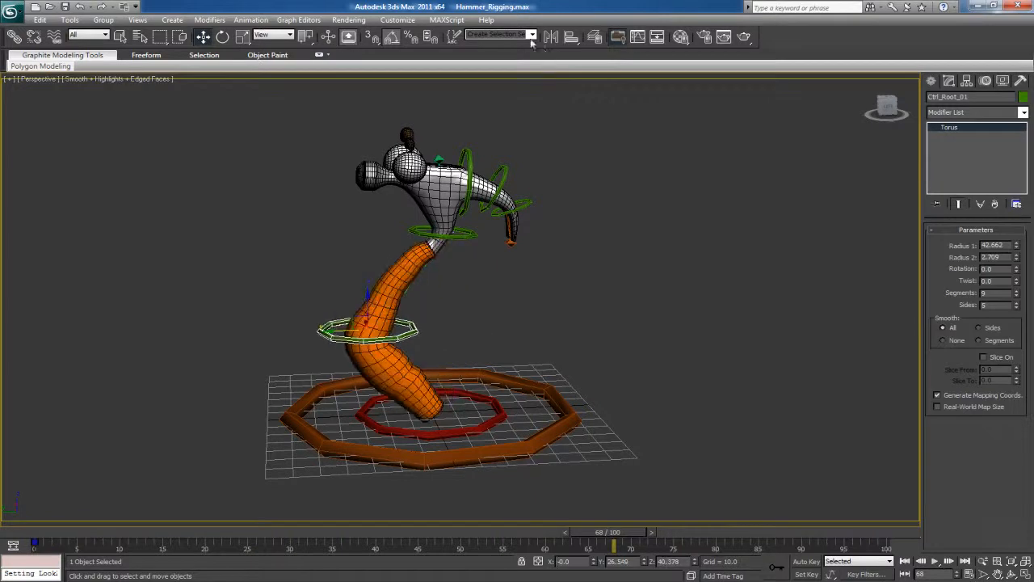
click(531, 36)
click(511, 45)
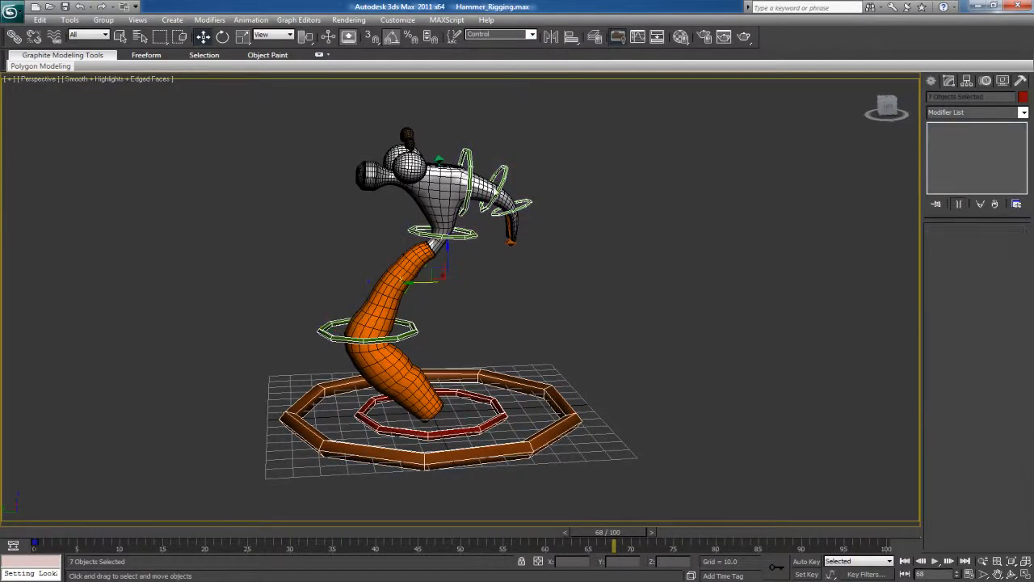
right_click(503, 173)
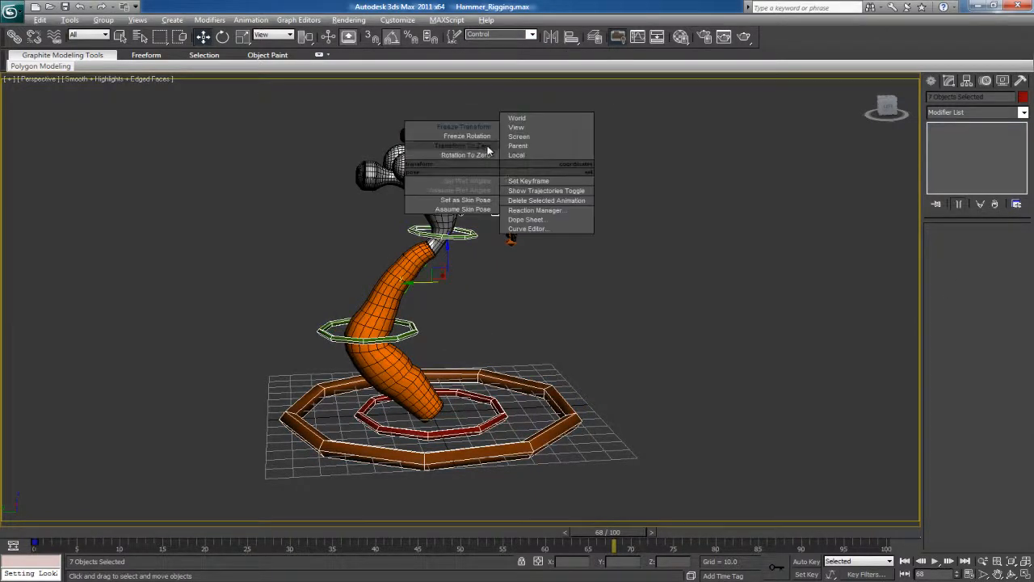
click(488, 151)
click(558, 262)
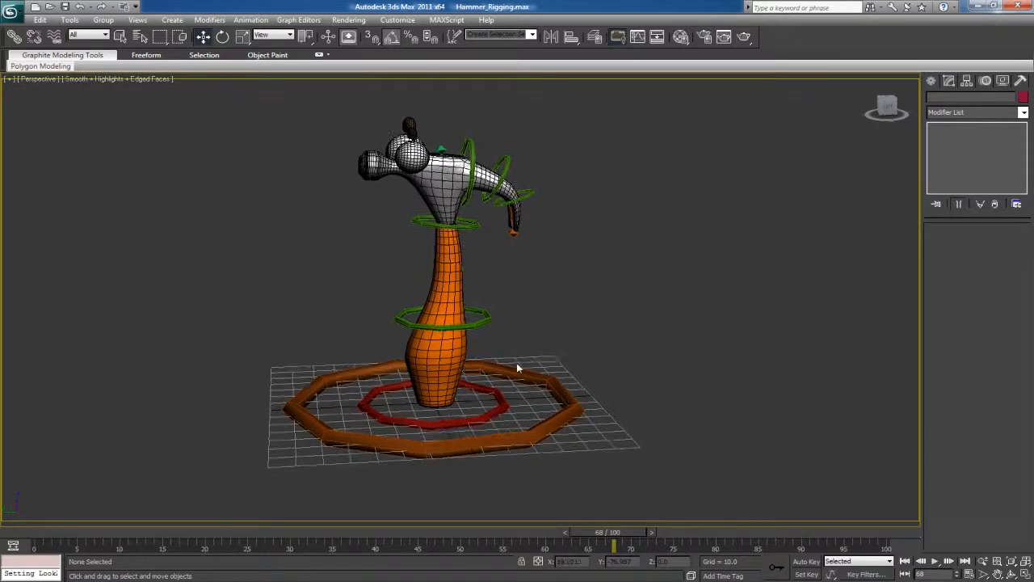
- Test-move the squash base control ring at the handle's foot vertically and cancel the move
click(496, 408)
mouse_move(438, 383)
mouse_down()
mouse_move(436, 354)
mouse_move(438, 387)
mouse_up()
right_click(439, 386)
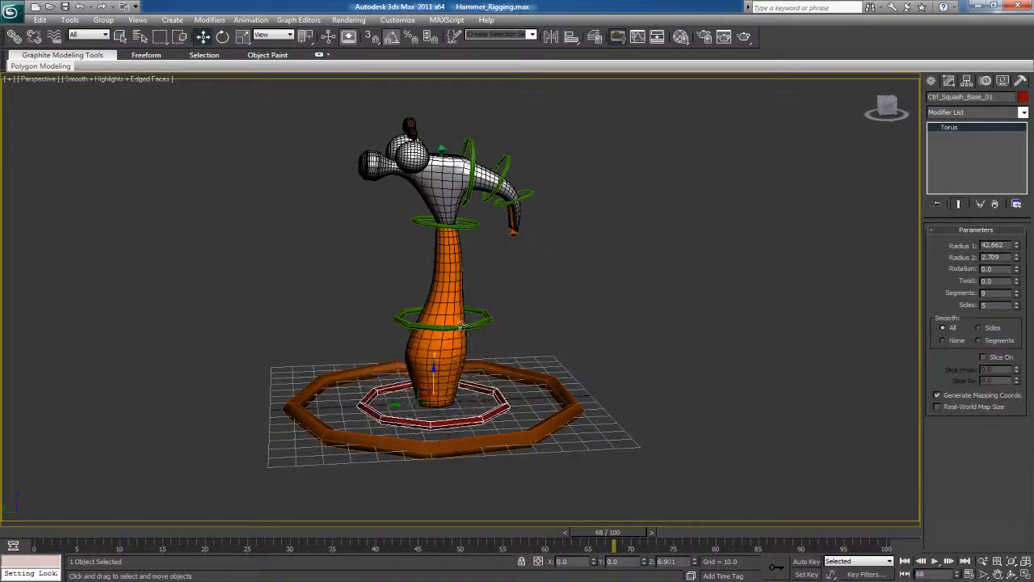
- Test-move the root control ring around the middle of the handle downward and undo the move
click(461, 326)
click(443, 294)
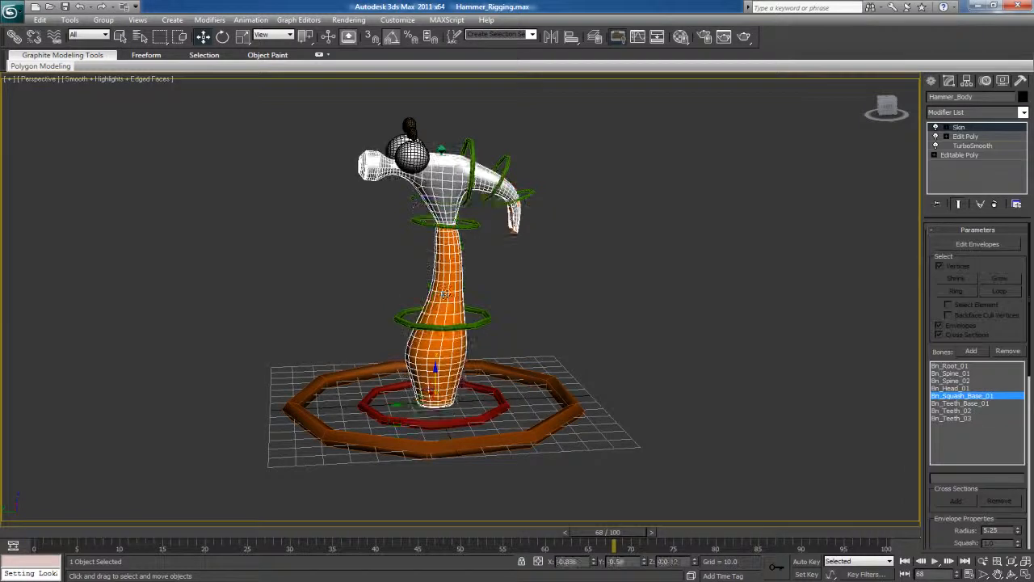
key(ctrl+z)
drag(444, 294, 446, 325)
key(ctrl+z)
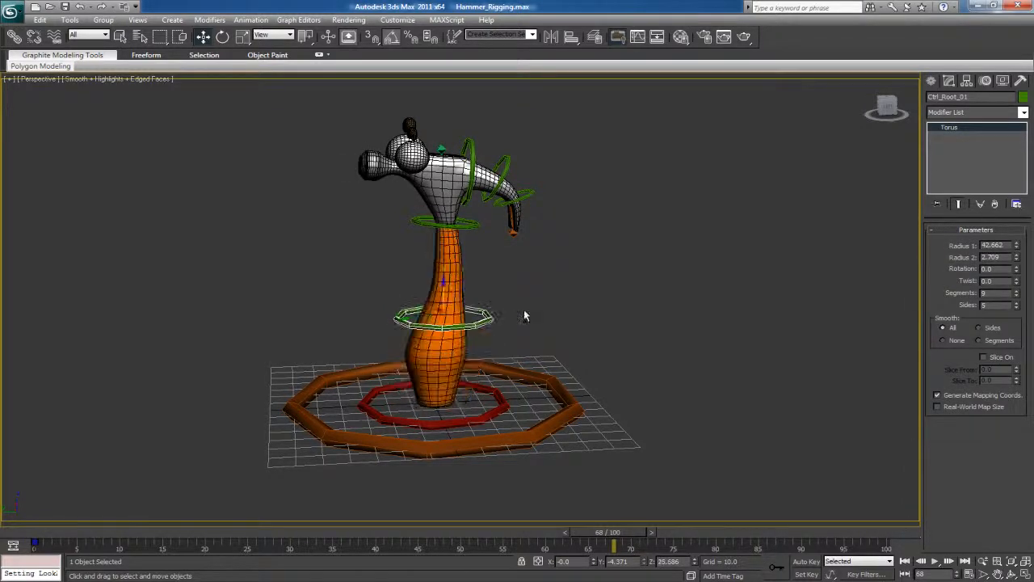
- Examine the two eyeballs on the hammer's head from close up, selecting both and then clearing the selection
click(507, 285)
middle_drag(507, 286, 517, 353)
alt+middle_drag(517, 354, 550, 304)
scroll(552, 358, up, 5)
middle_drag(550, 304, 535, 356)
click(457, 264)
ctrl+click(359, 226)
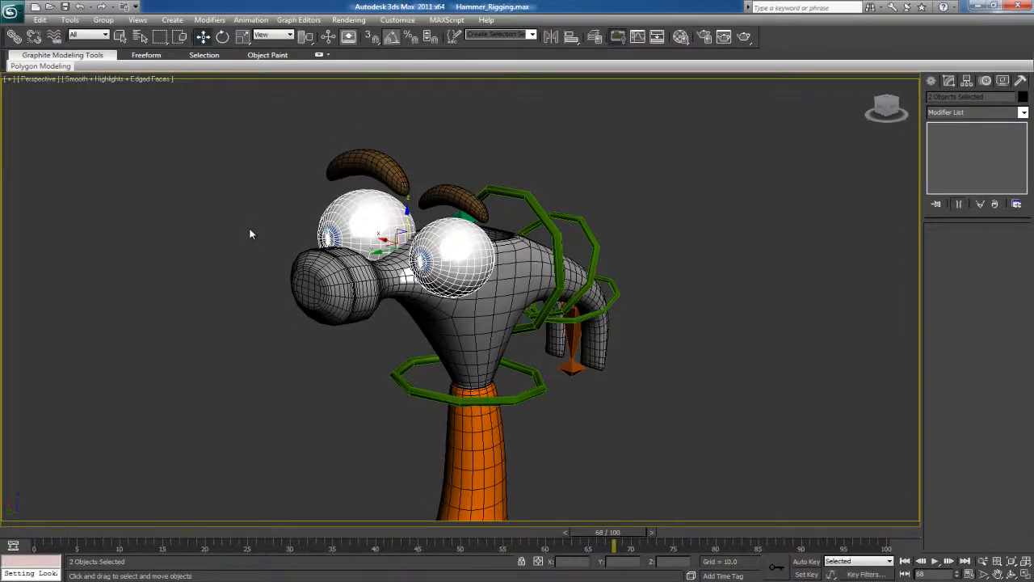
click(251, 229)
scroll(401, 303, down, 5)
middle_drag(485, 306, 449, 314)
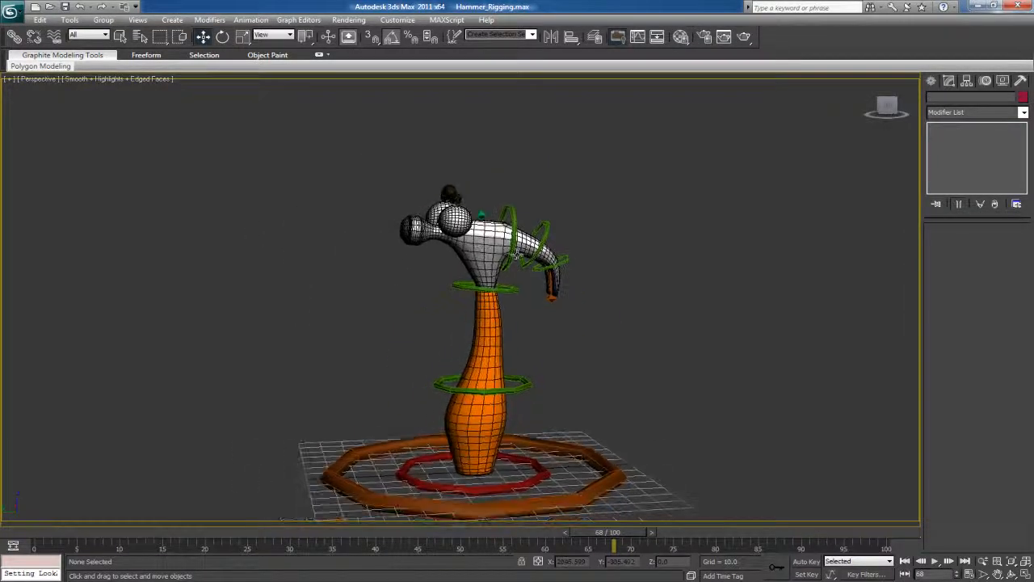
- Clone both eyeballs as slightly enlarged copies using a uniform scale in Local coordinates, with the Copy option
scroll(461, 329, up, 5)
middle_drag(458, 278, 524, 301)
middle_drag(526, 244, 455, 320)
click(509, 291)
ctrl+click(409, 293)
key(r)
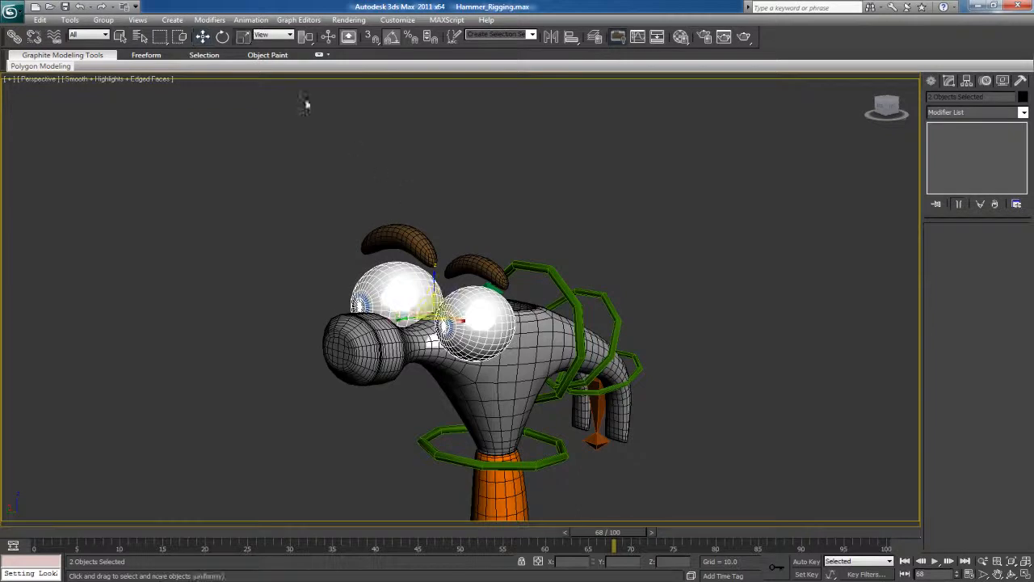
click(275, 34)
click(275, 75)
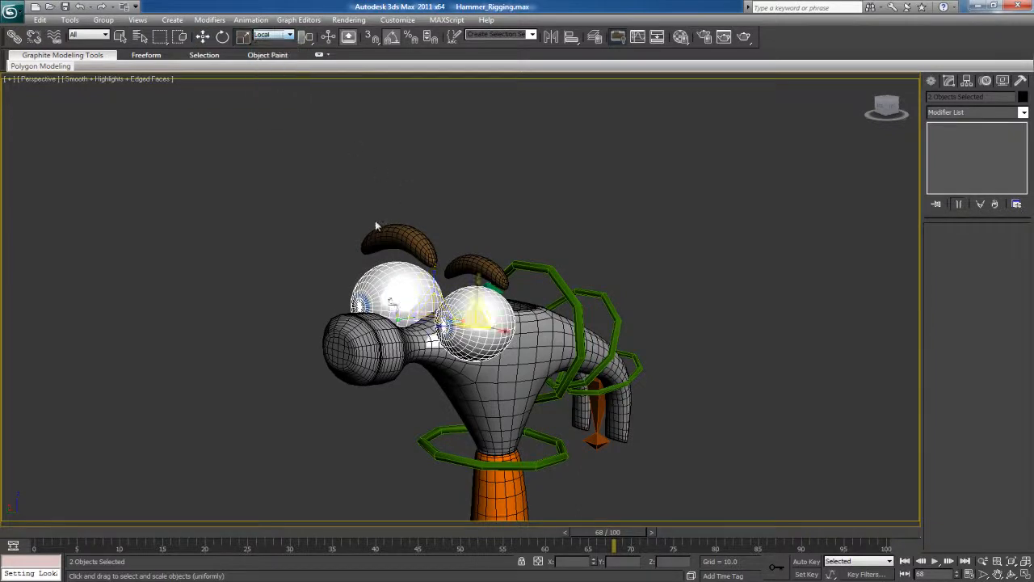
scroll(364, 307, up, 3)
drag(487, 336, 491, 346)
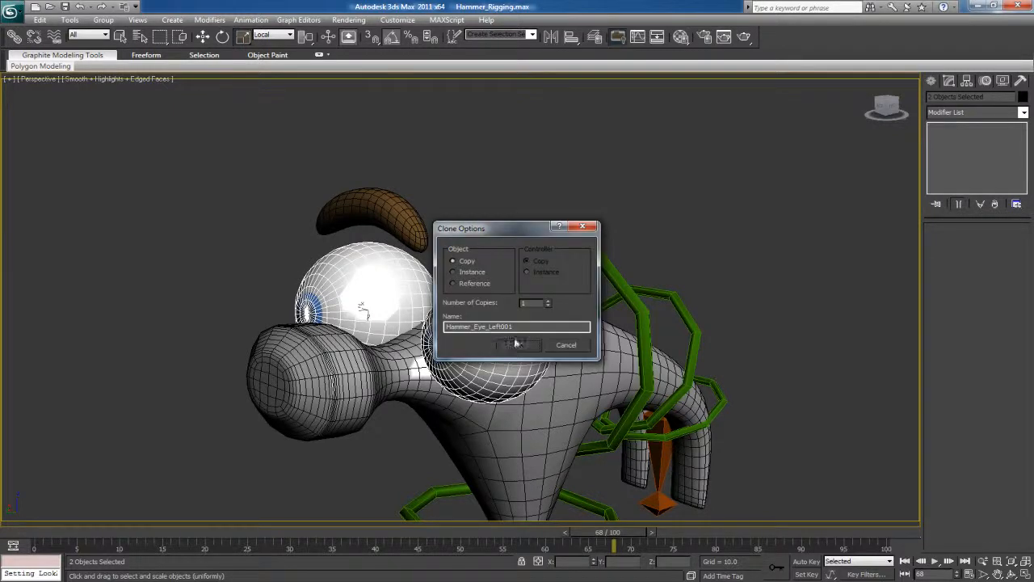
click(519, 345)
click(497, 169)
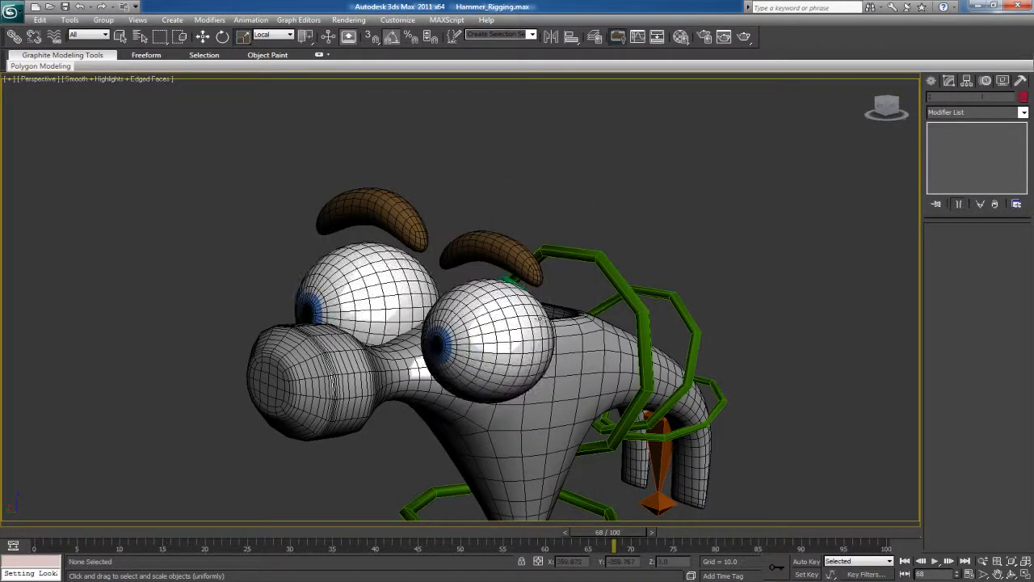
- Assign the grey Head Ink 'n Paint sub-material to the two enlarged eyeball copies
key(F3)
alt+middle_drag(543, 303, 507, 286)
click(437, 269)
ctrl+click(336, 245)
mouse_move(347, 257)
alt+middle_down()
mouse_move(400, 283)
mouse_move(419, 262)
alt+middle_up()
key(F3)
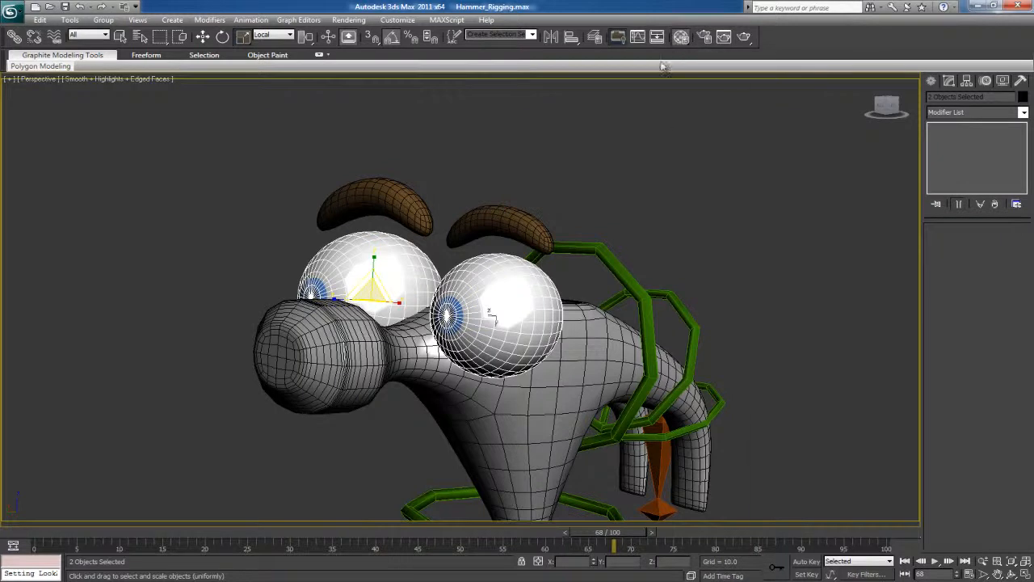
click(682, 37)
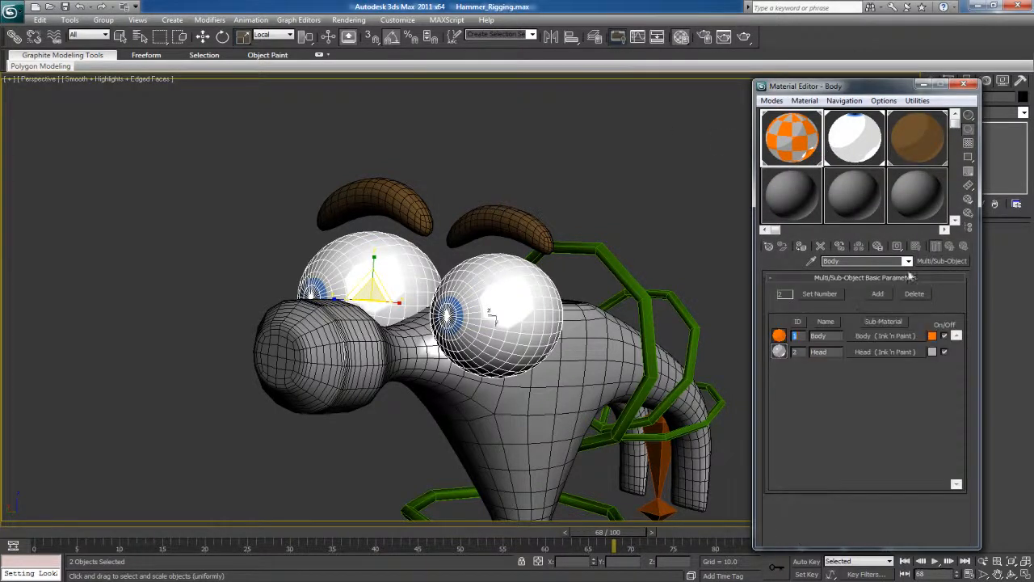
drag(864, 355, 500, 303)
click(487, 318)
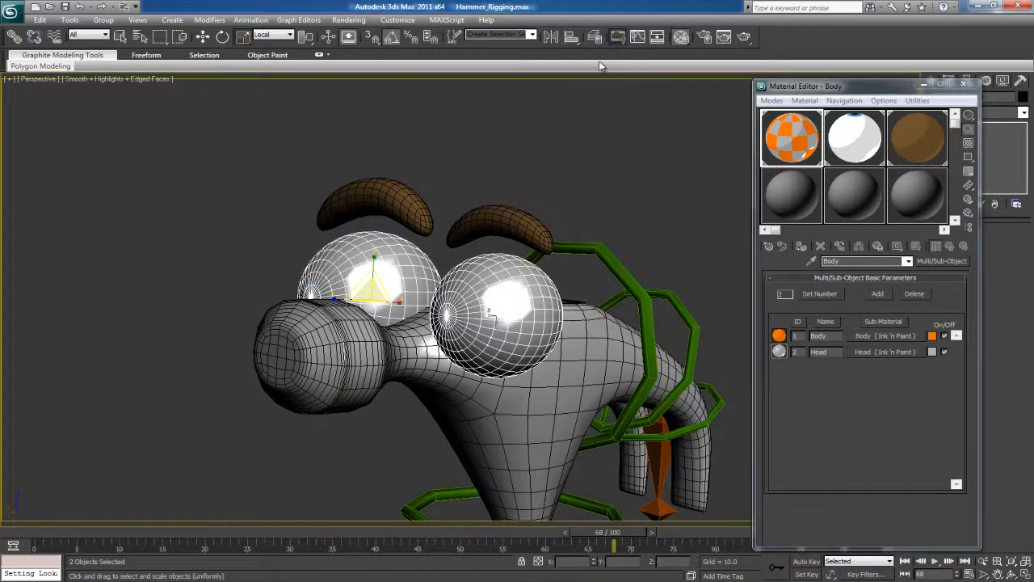
- Create a new layer named EyesClosed that contains the two grey eyeball copies
click(594, 37)
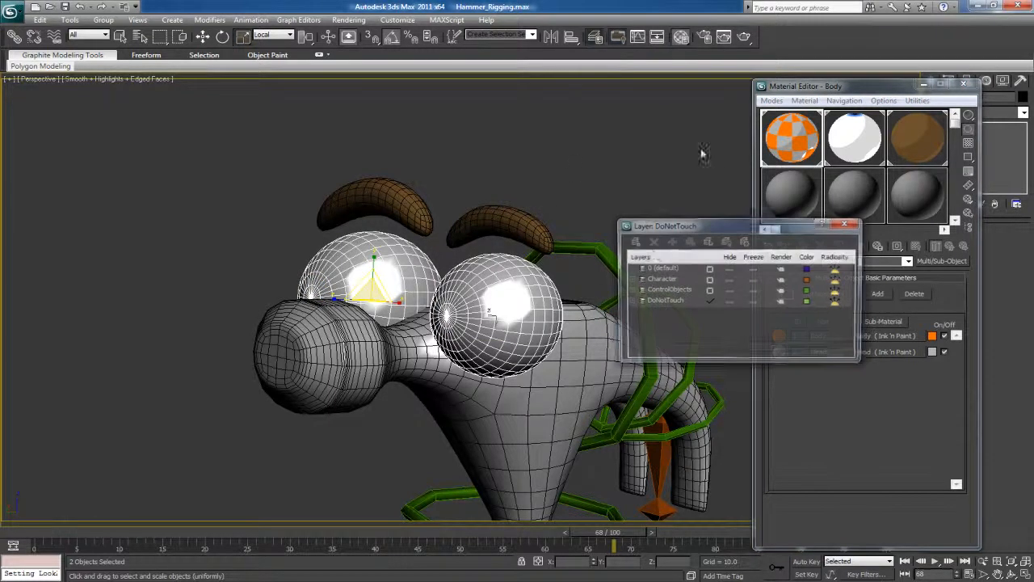
click(634, 241)
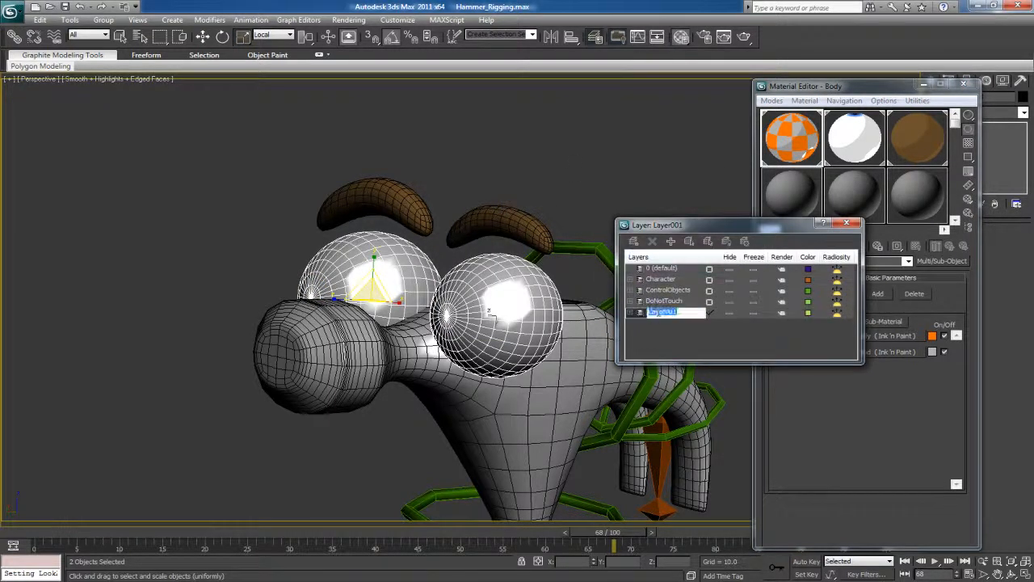
text(EyesClosed)
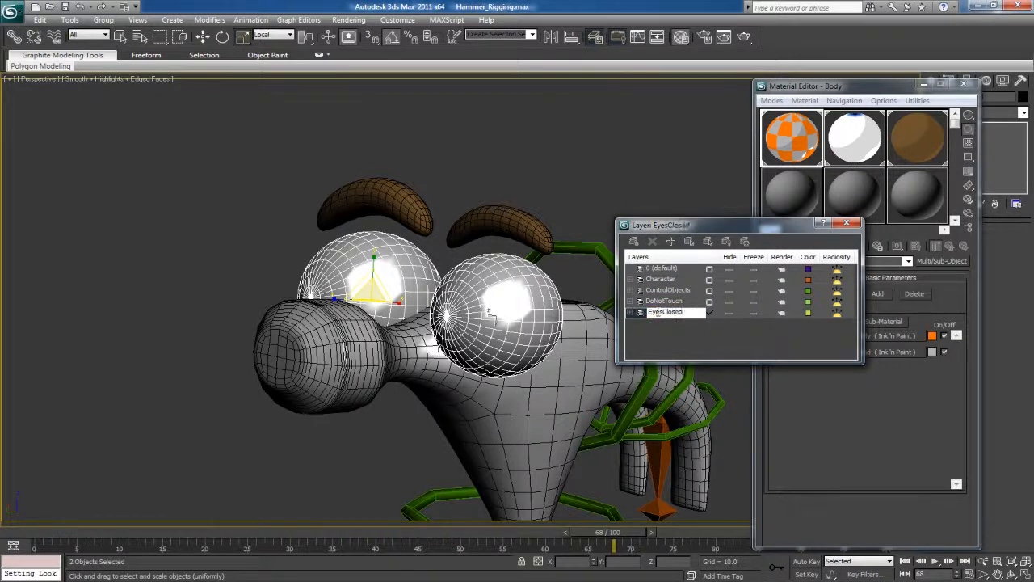
key(Return)
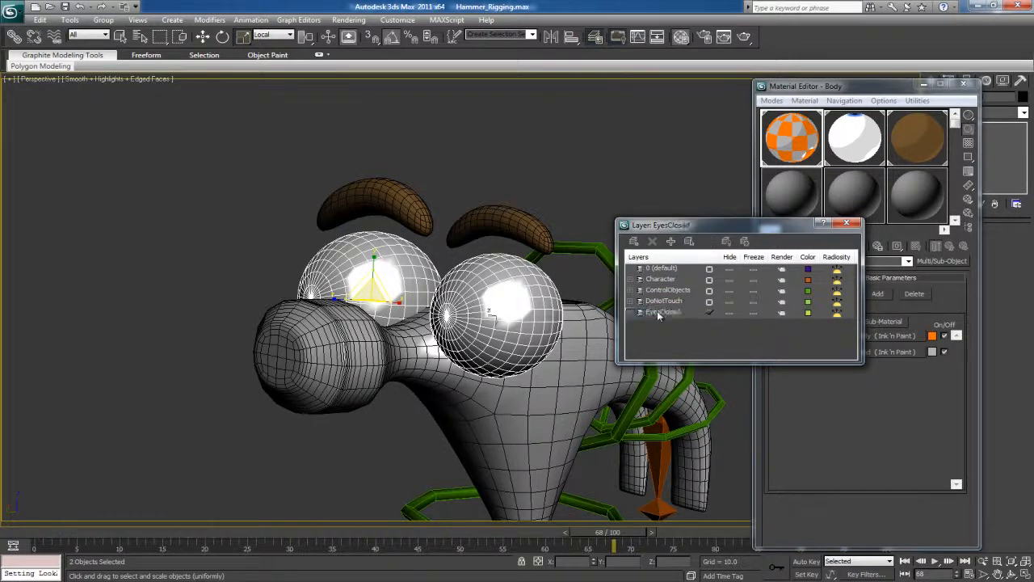
- Toggle the visibility of the EyesClosed layer to test the blink and leave the layer hidden
click(730, 313)
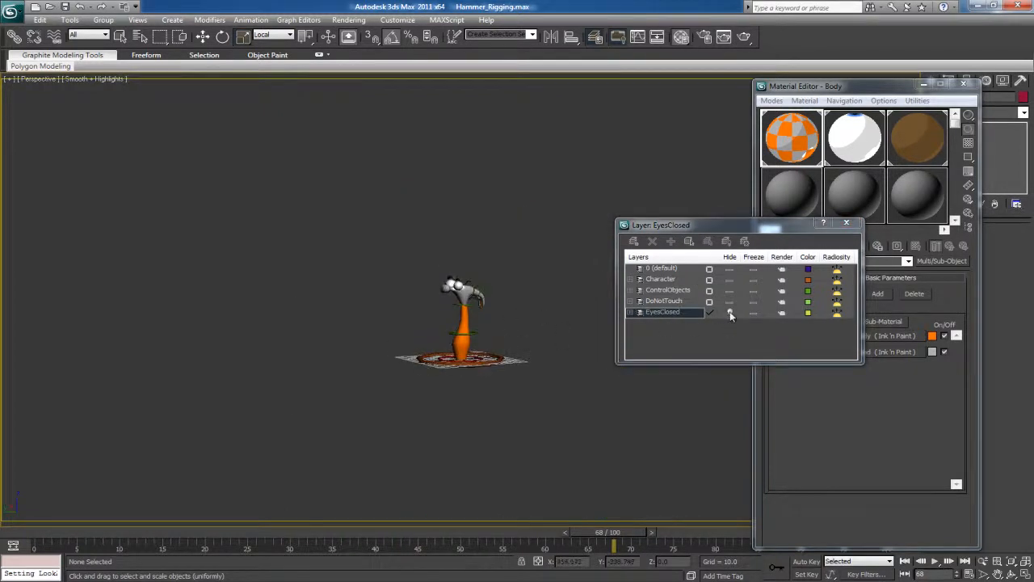
click(731, 313)
click(731, 313)
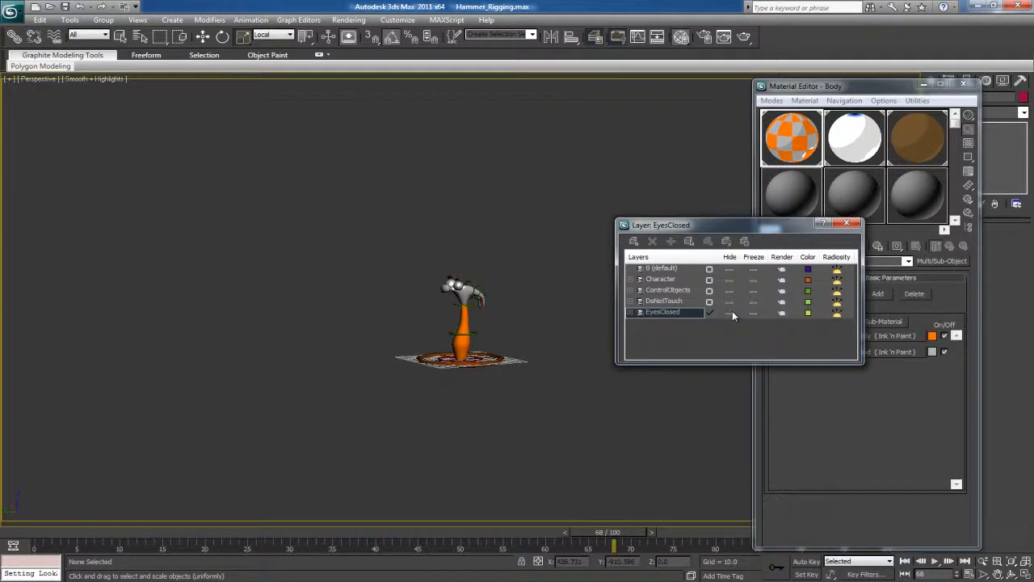
alt+middle_drag(453, 351, 522, 359)
click(730, 314)
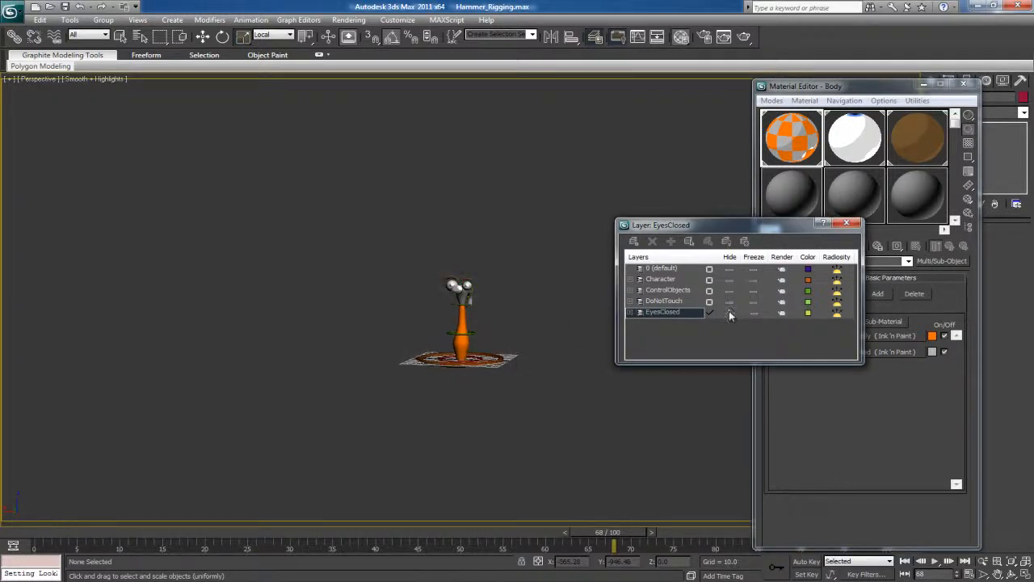
click(730, 315)
- Try moving the right eyebrow slightly downward, and deselect it
alt+middle_drag(531, 335, 512, 333)
click(450, 277)
key(w)
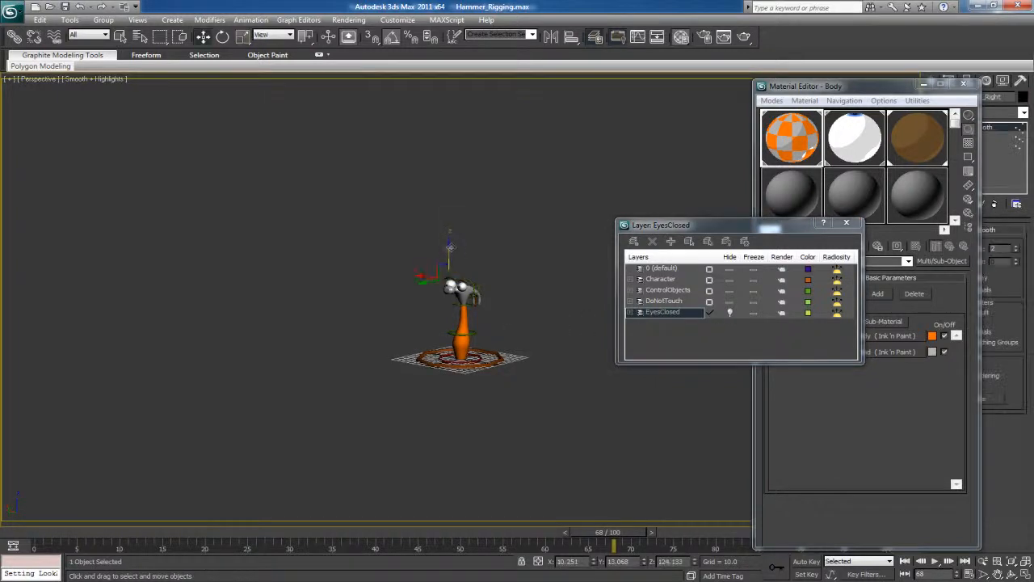
drag(447, 241, 448, 246)
click(501, 284)
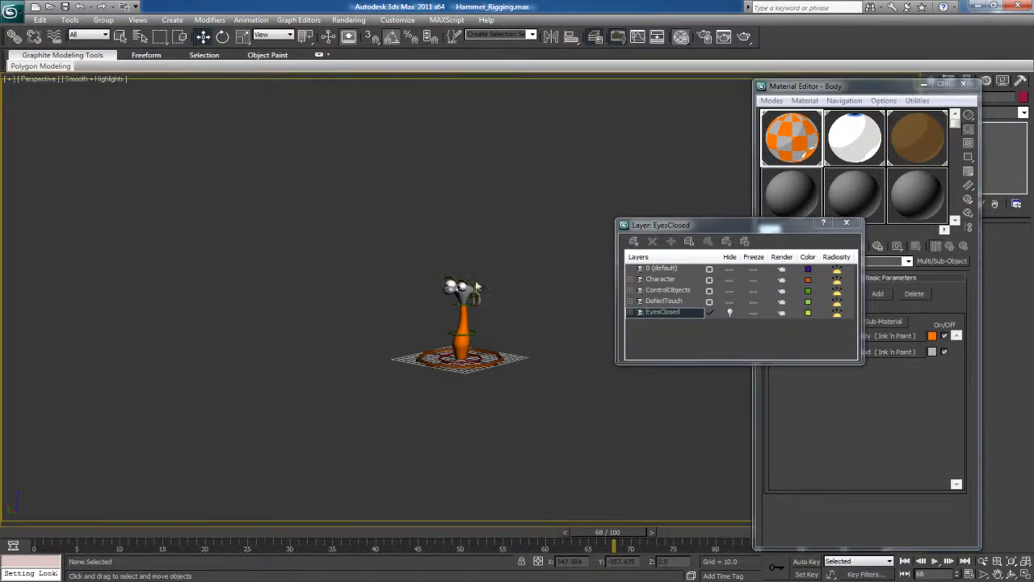
- Close the layer manager and the Material Editor, with the whole hammer and its controls in view
click(846, 222)
scroll(581, 371, up, 5)
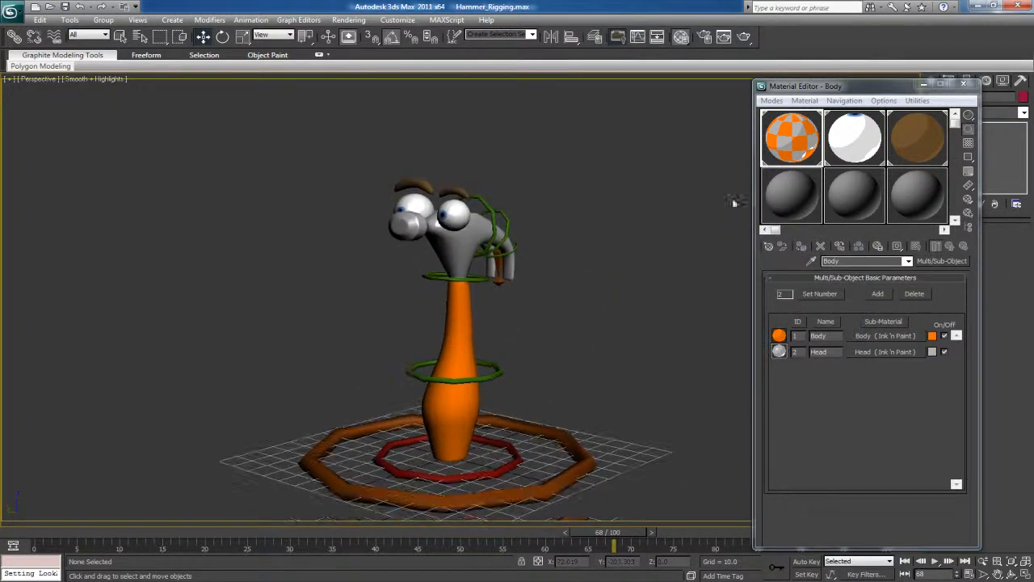
click(964, 84)
alt+middle_drag(660, 342, 581, 366)
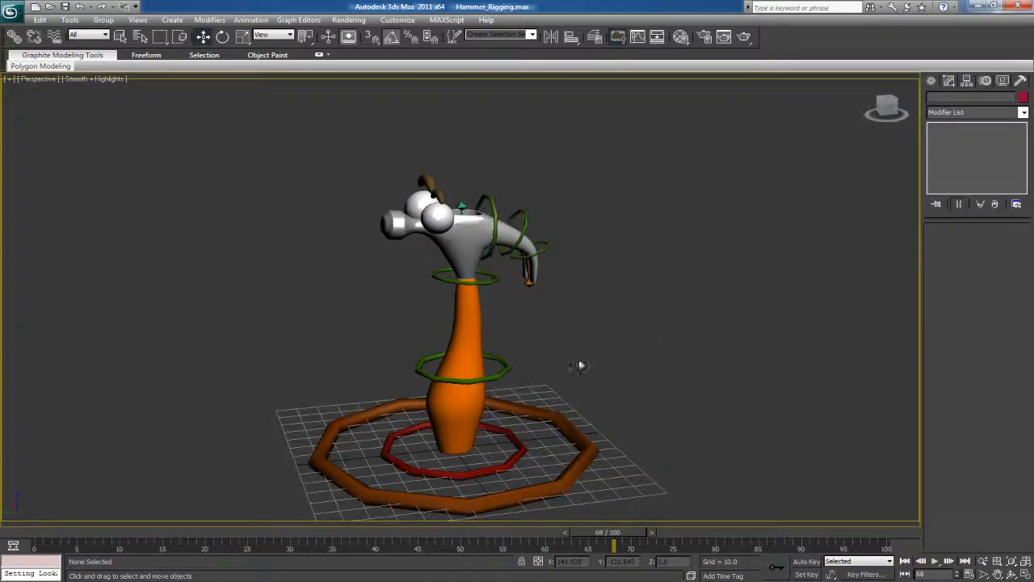
- Test-rotate the outer master control ring and cancel the rotation
click(554, 412)
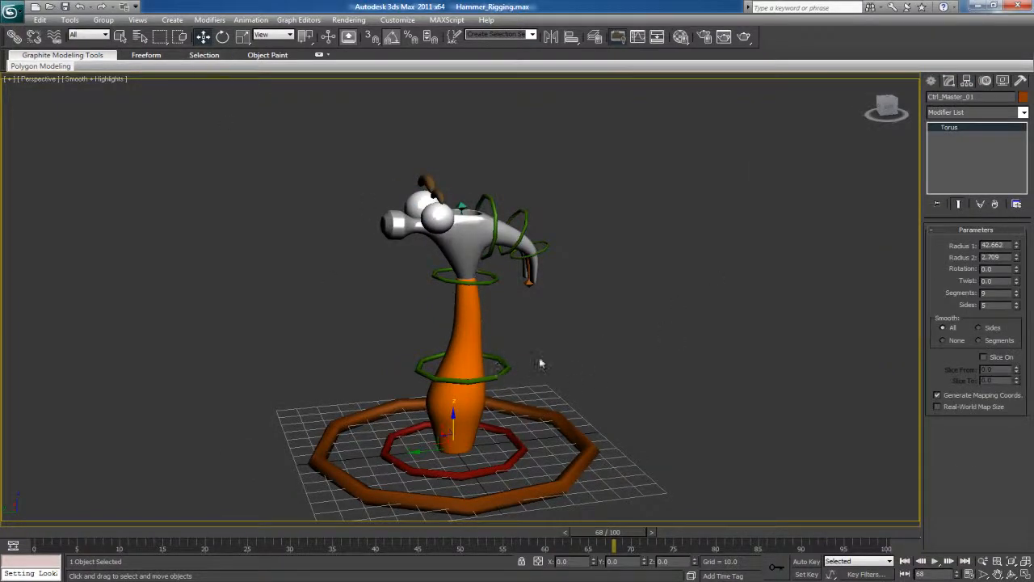
key(r)
alt+middle_drag(512, 455, 564, 413)
key(e)
drag(443, 420, 468, 417)
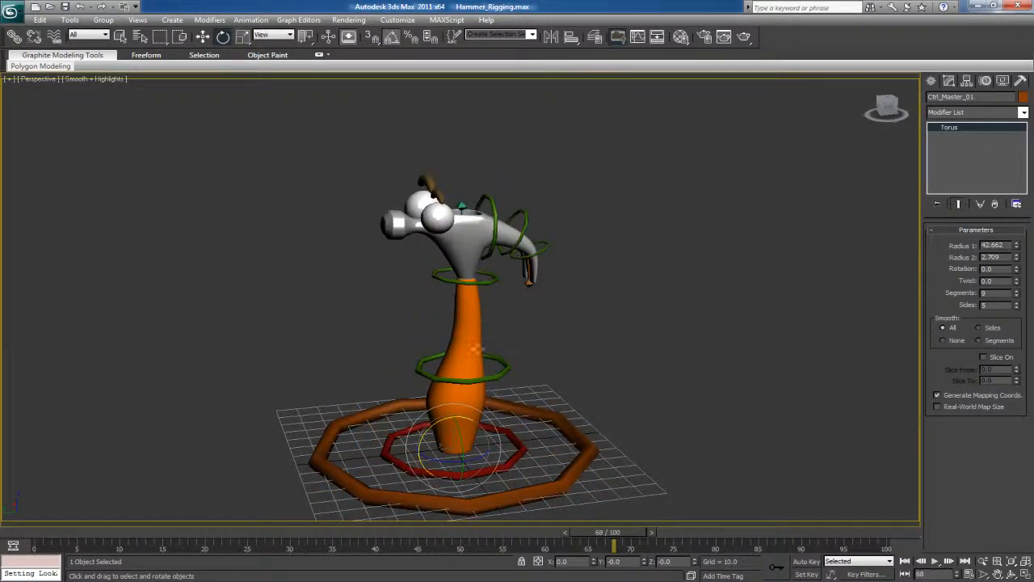
- Select the root control ring and open the Curve Editor, placing its window clear of the lower rig controls
click(495, 376)
key(r)
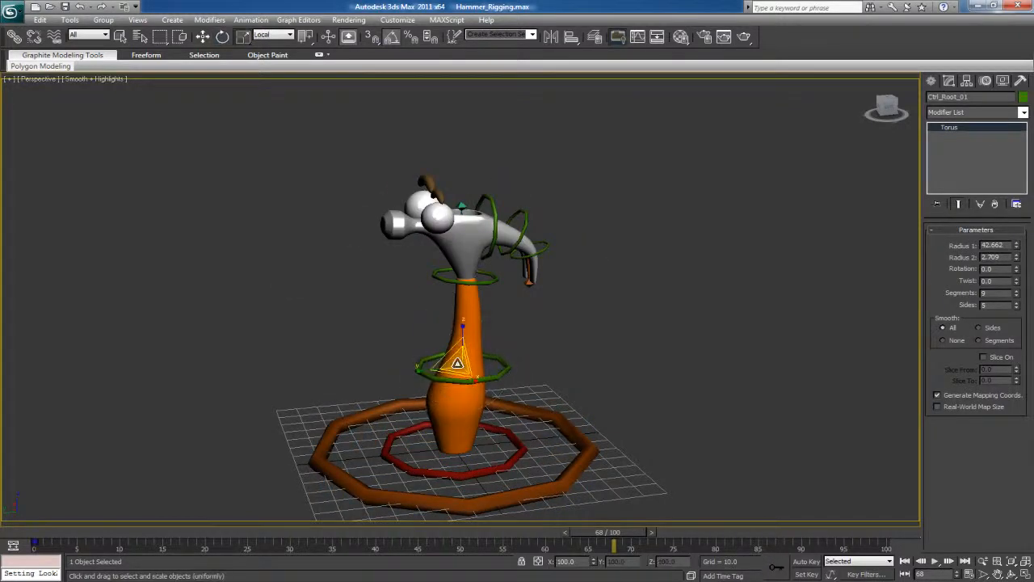
click(252, 19)
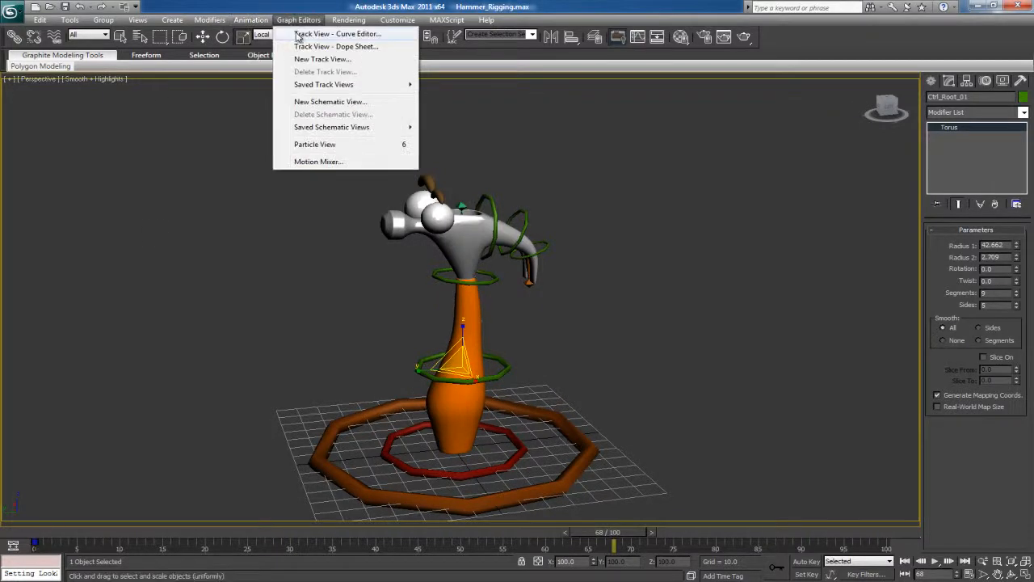
click(298, 37)
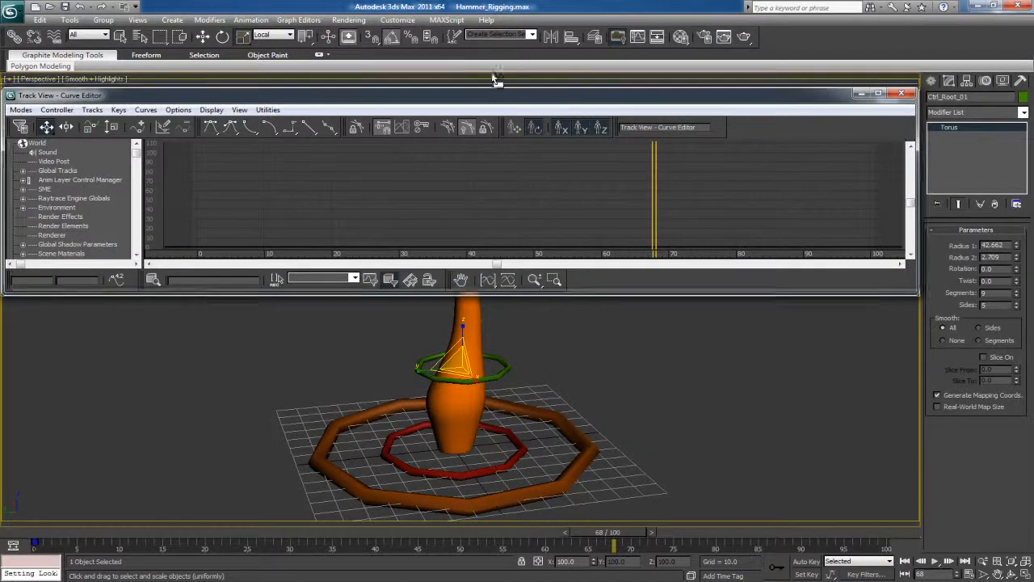
drag(490, 93, 521, 30)
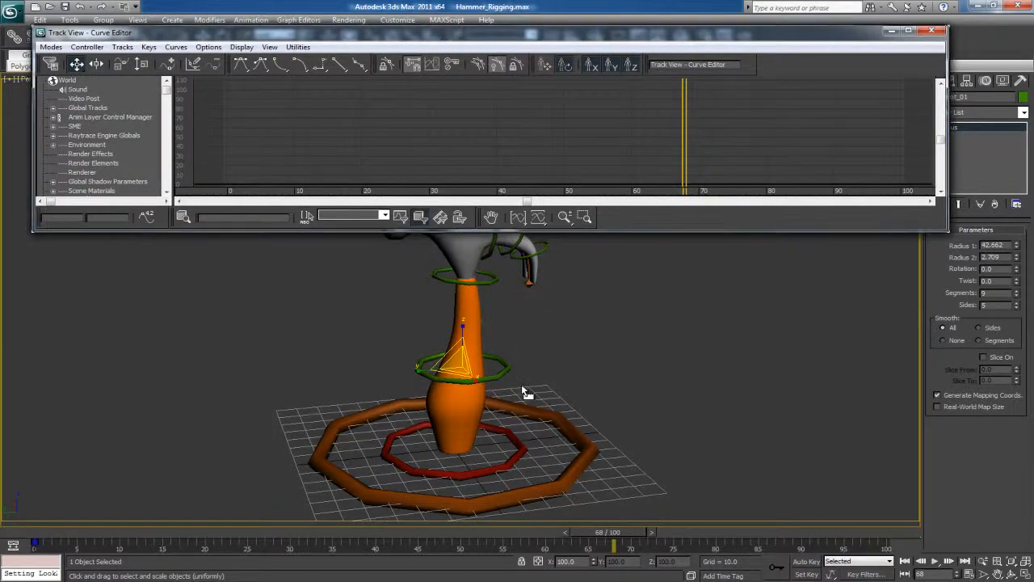
- Lock the master control's Scale track in the Curve Editor and try scaling the control to test the lock
click(551, 415)
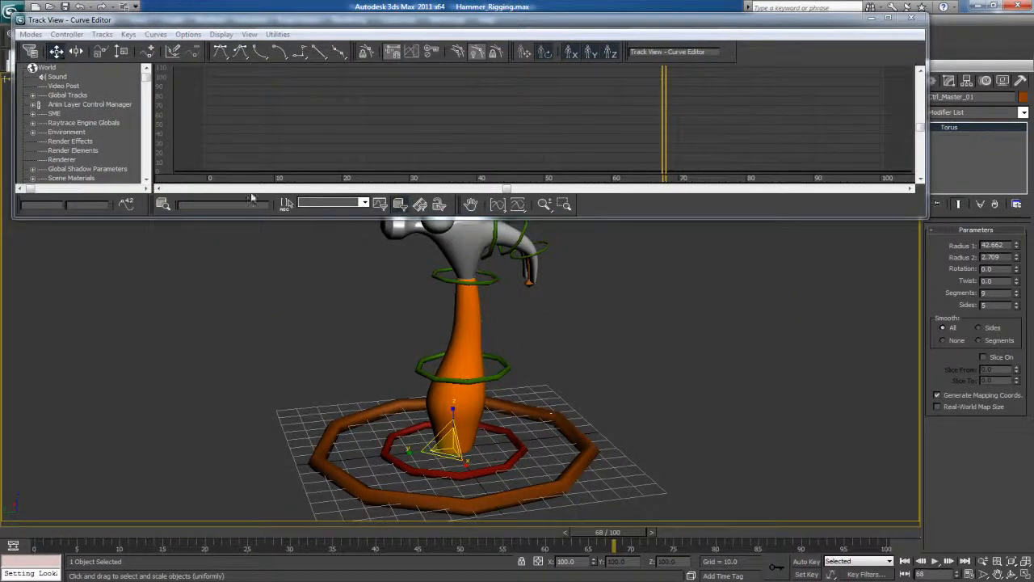
drag(146, 78, 141, 123)
drag(151, 168, 198, 168)
click(123, 124)
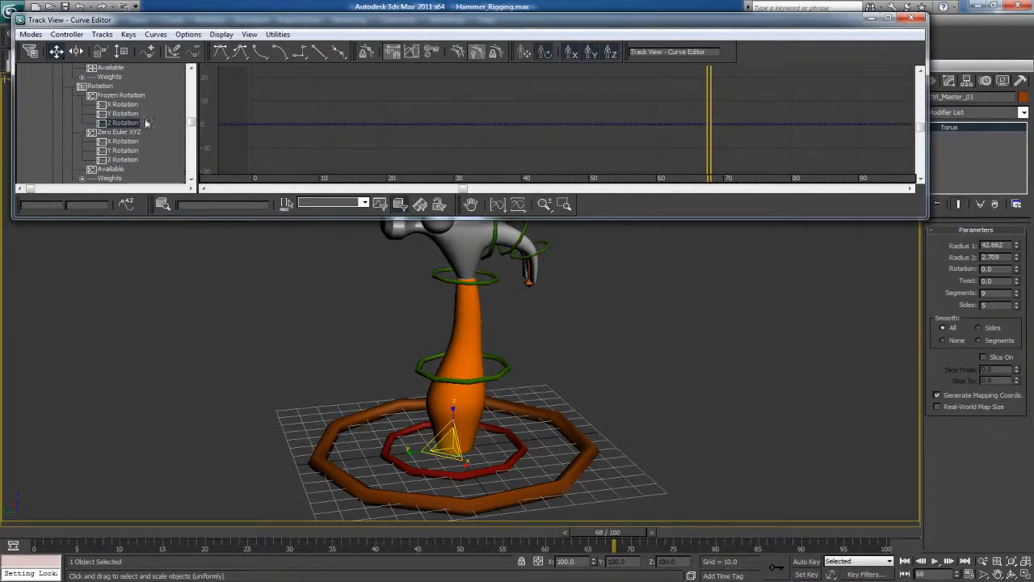
drag(191, 124, 191, 130)
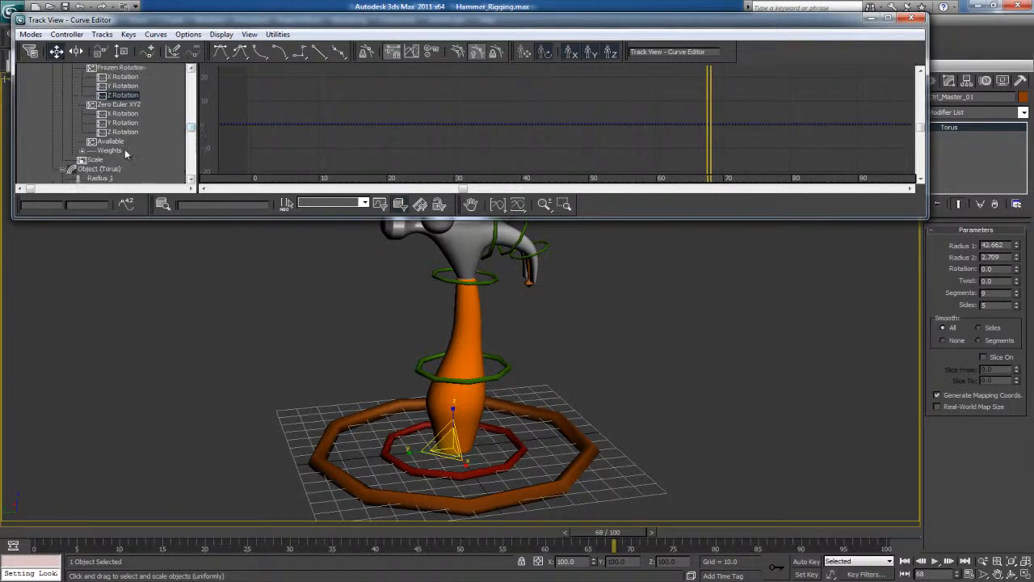
click(94, 160)
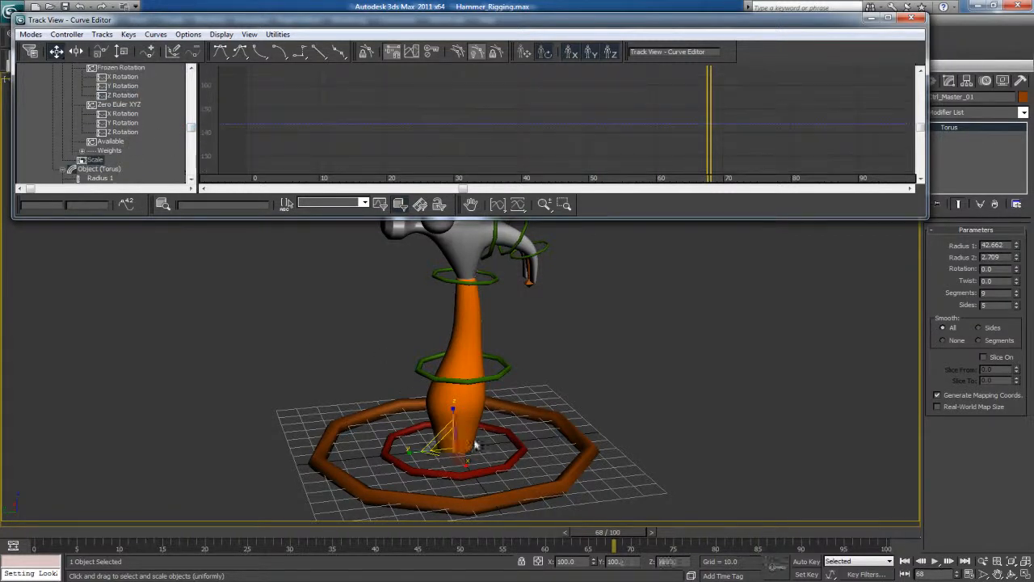
right_click(93, 164)
click(69, 63)
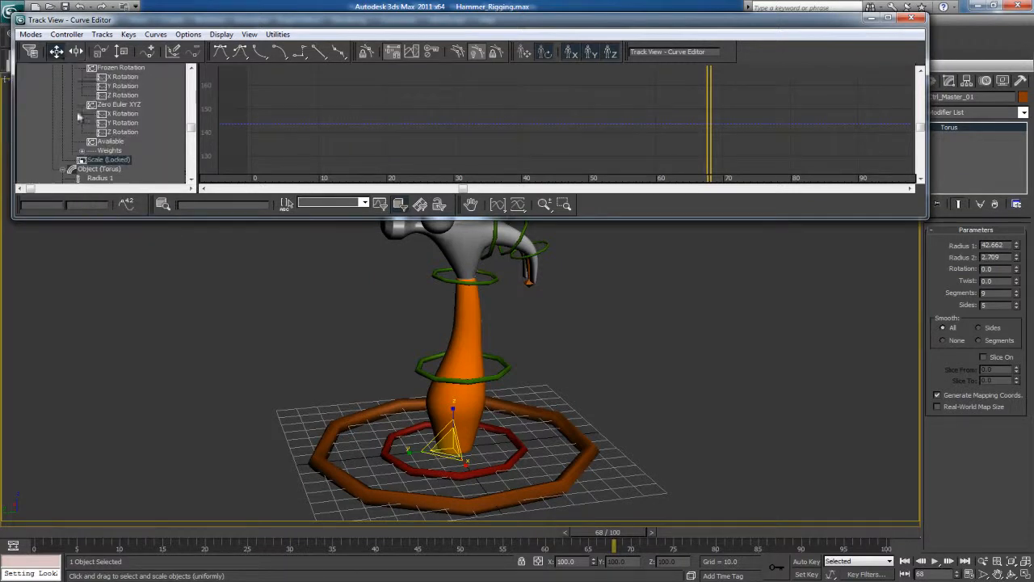
drag(398, 449, 657, 324)
- Select the inner red squash base ring, test-rotate it and undo the test transforms
click(510, 466)
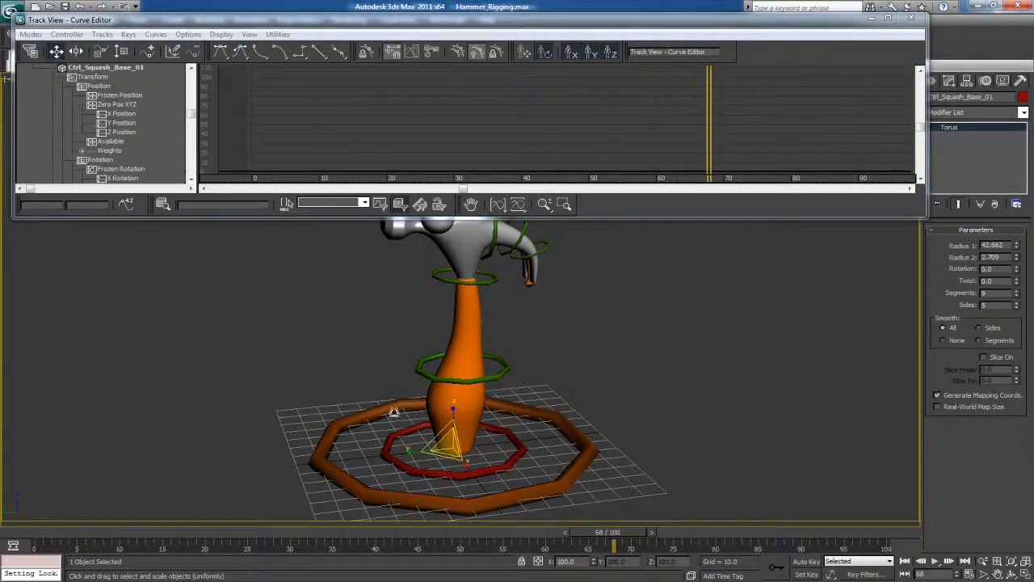
key(e)
drag(454, 429, 443, 449)
key(w)
key(ctrl+z)
key(ctrl+z)
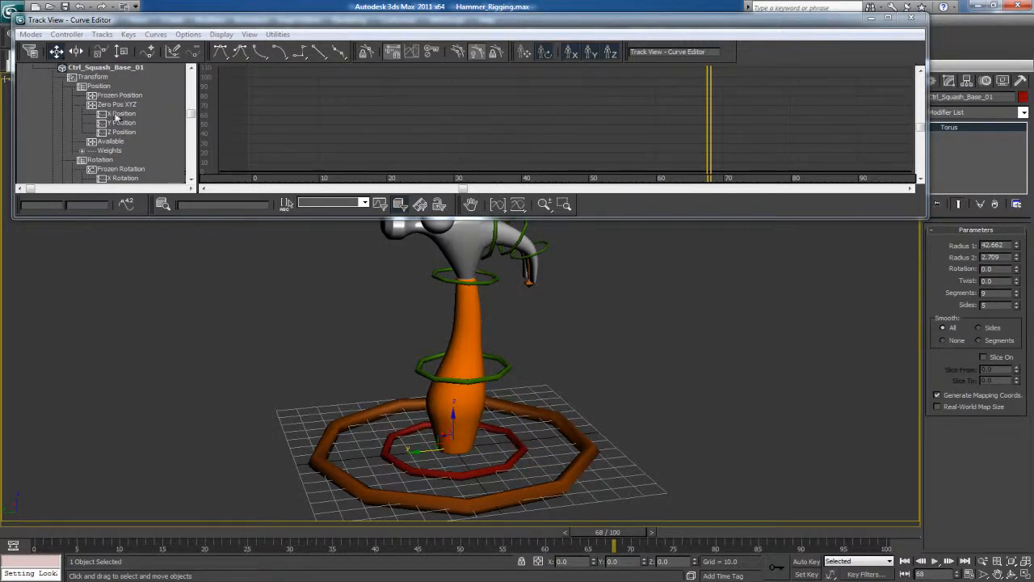
- Lock the X, Y and Z Rotation tracks under Zero Euler XYZ for the squash base control in the Curve Editor
click(120, 115)
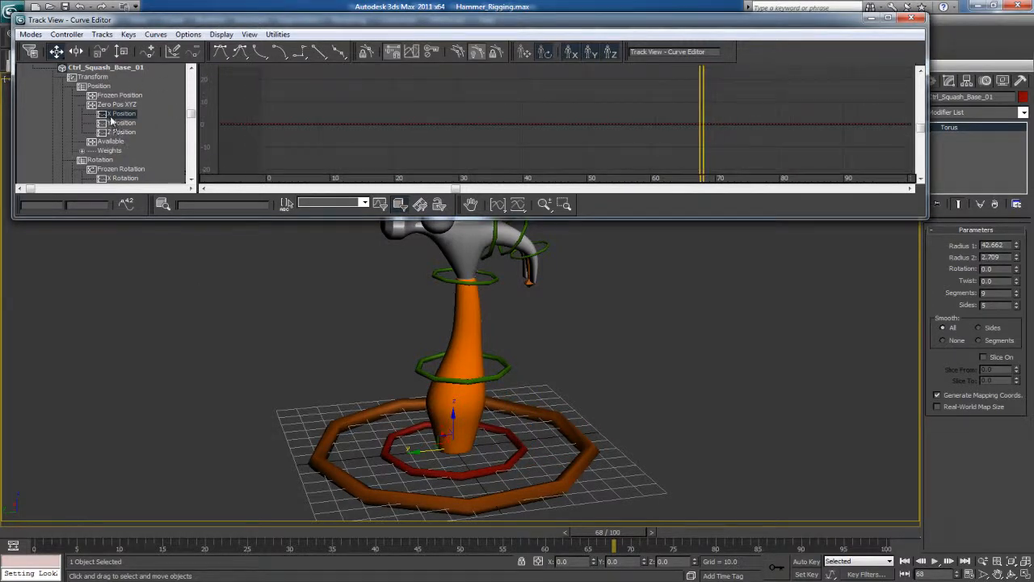
click(118, 124)
click(110, 161)
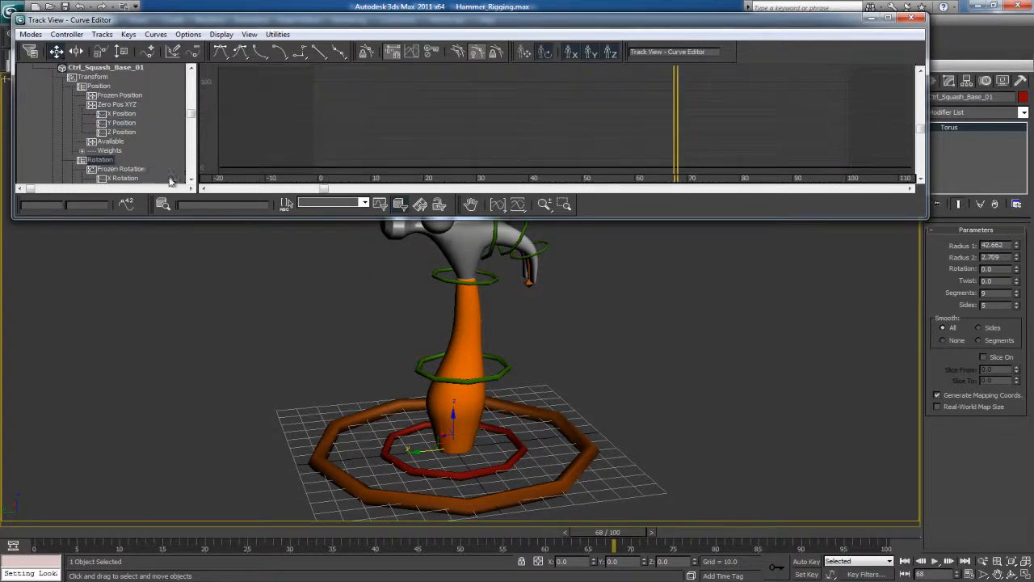
click(193, 180)
drag(124, 151, 127, 137)
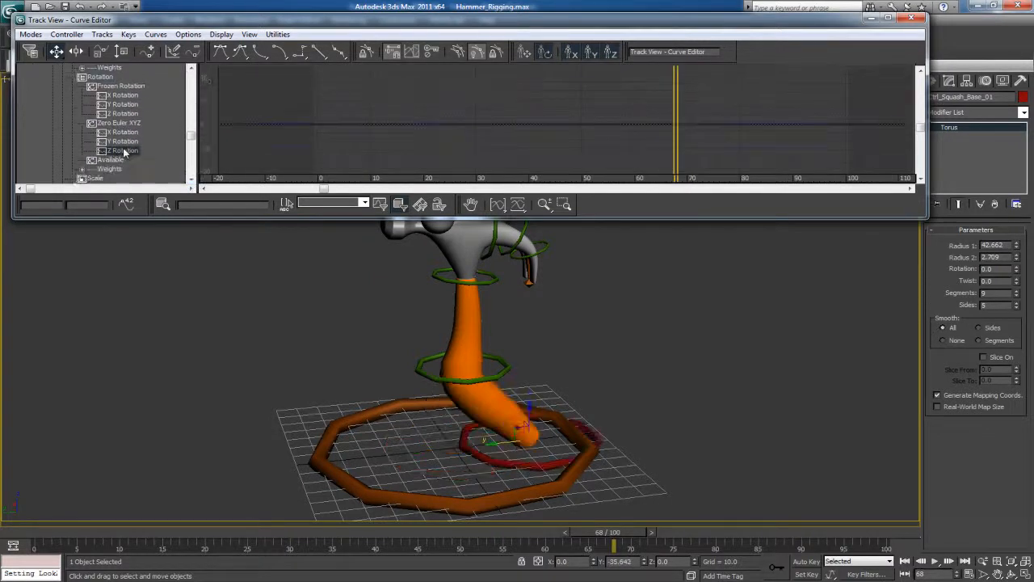
right_click(124, 139)
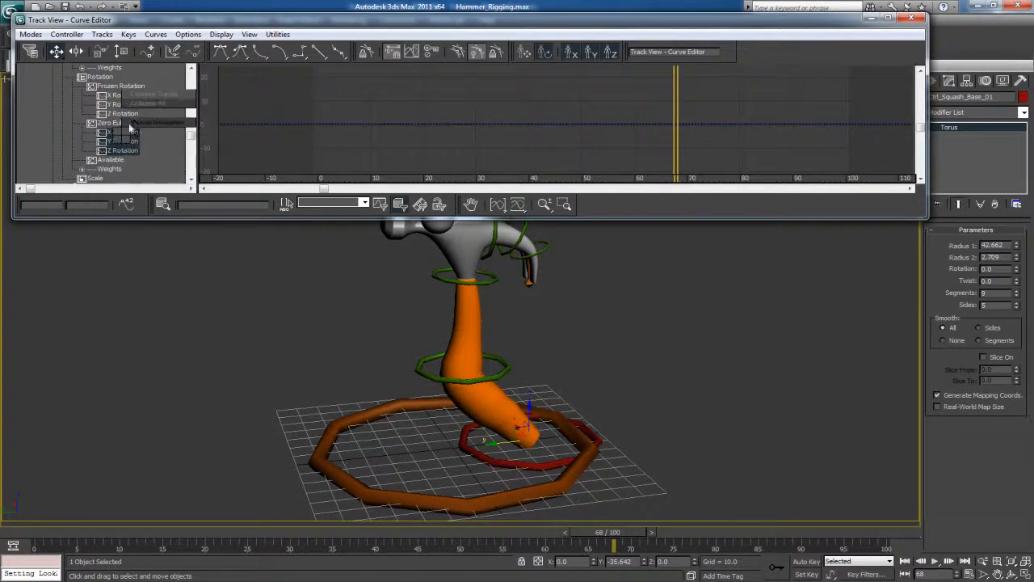
click(136, 155)
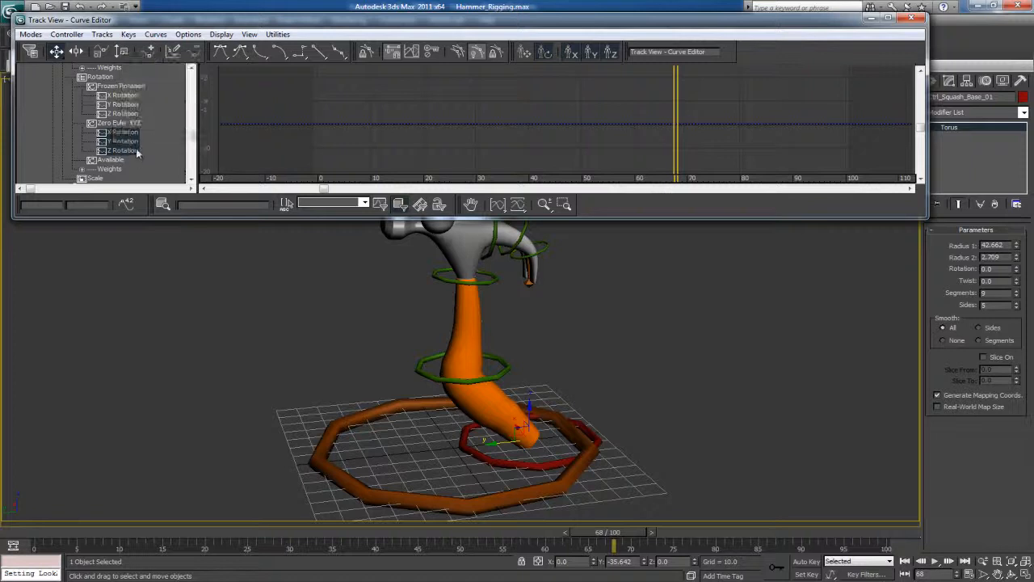
right_click(137, 153)
click(123, 55)
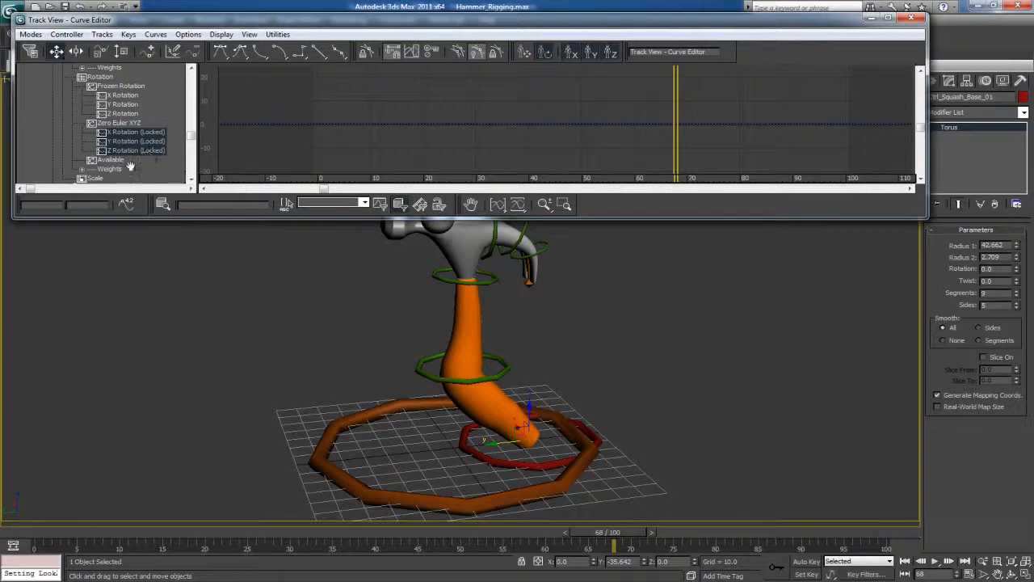
- Lock the Scale track of the squash base control
click(97, 181)
right_click(95, 182)
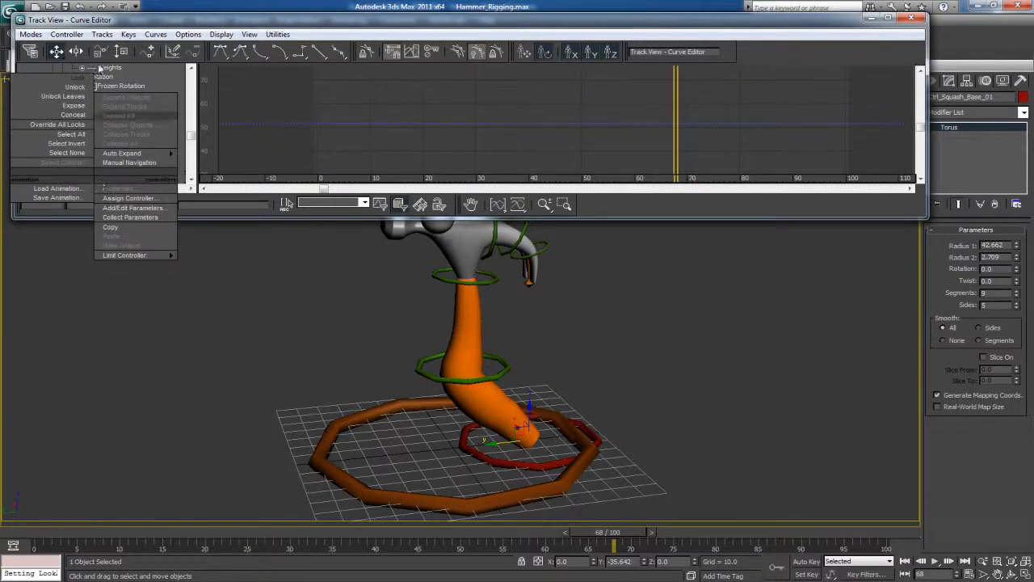
click(80, 79)
- Reselect the squash base ring and set its Y position to 0
click(217, 305)
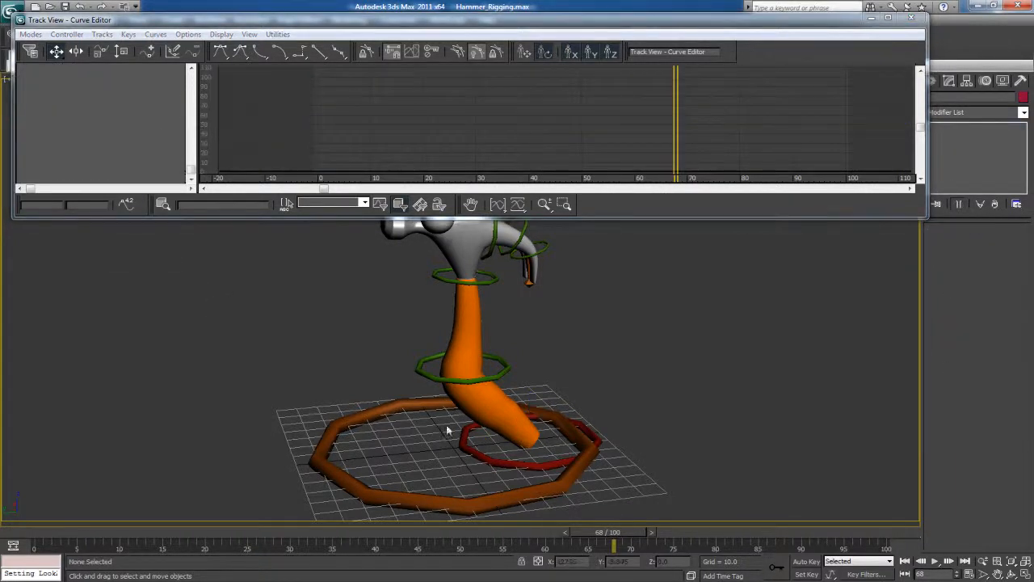
click(470, 448)
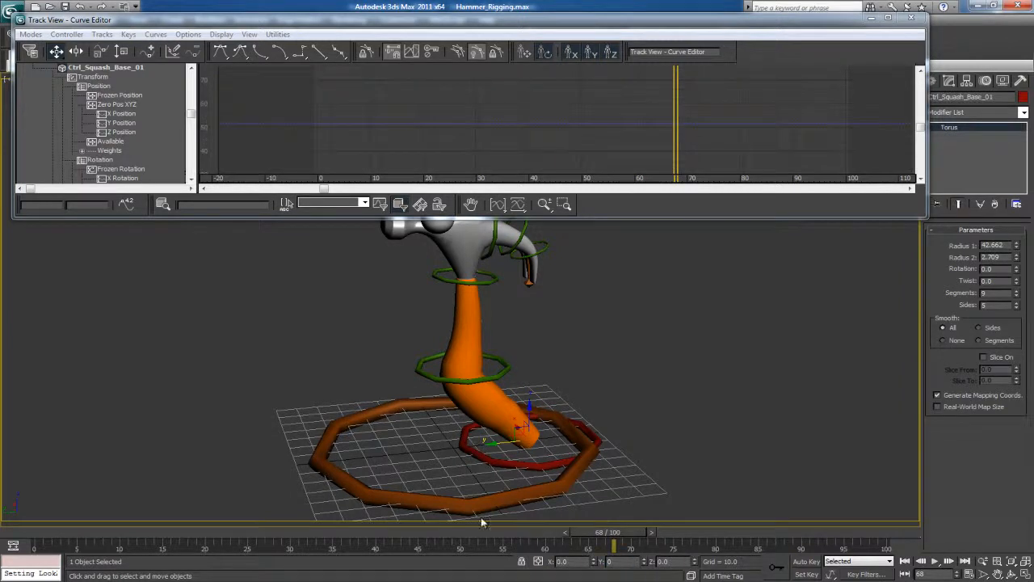
text(0)
key(Return)
- Select the green Ctrl_Root_01 ring around the handle and lock its Scale track in the Curve Editor
click(493, 377)
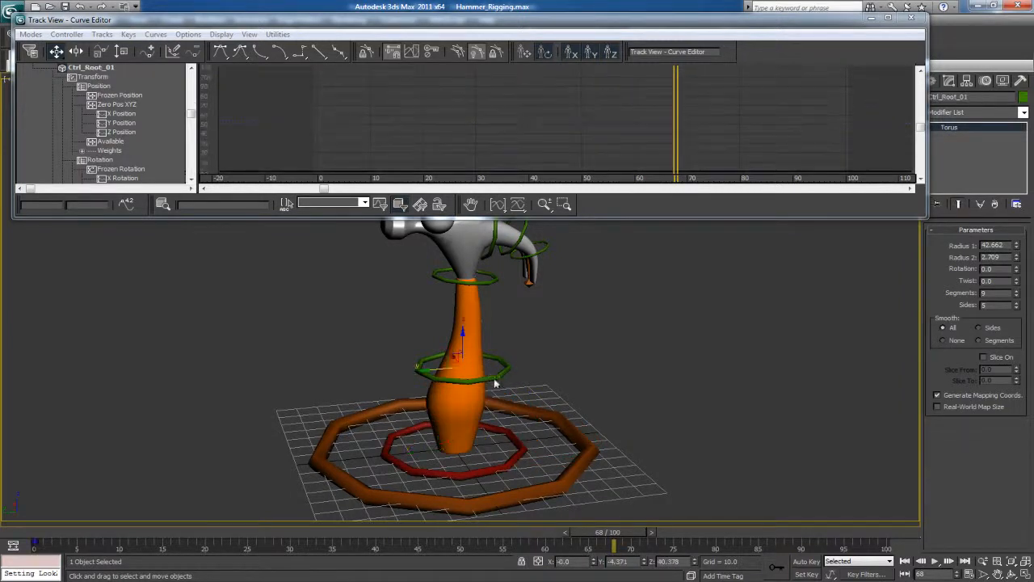
scroll(113, 161, down, 4)
click(97, 171)
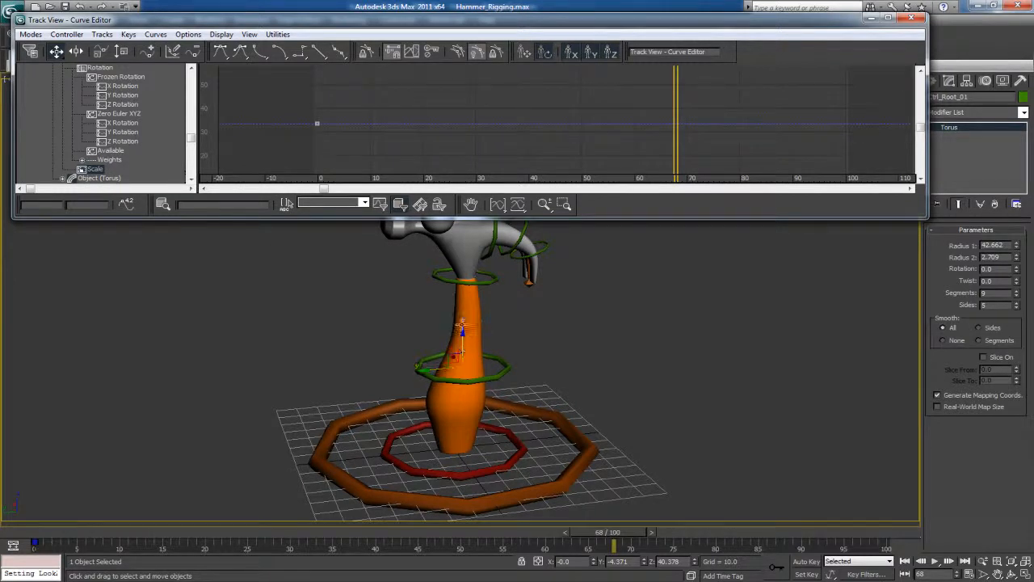
right_click(91, 171)
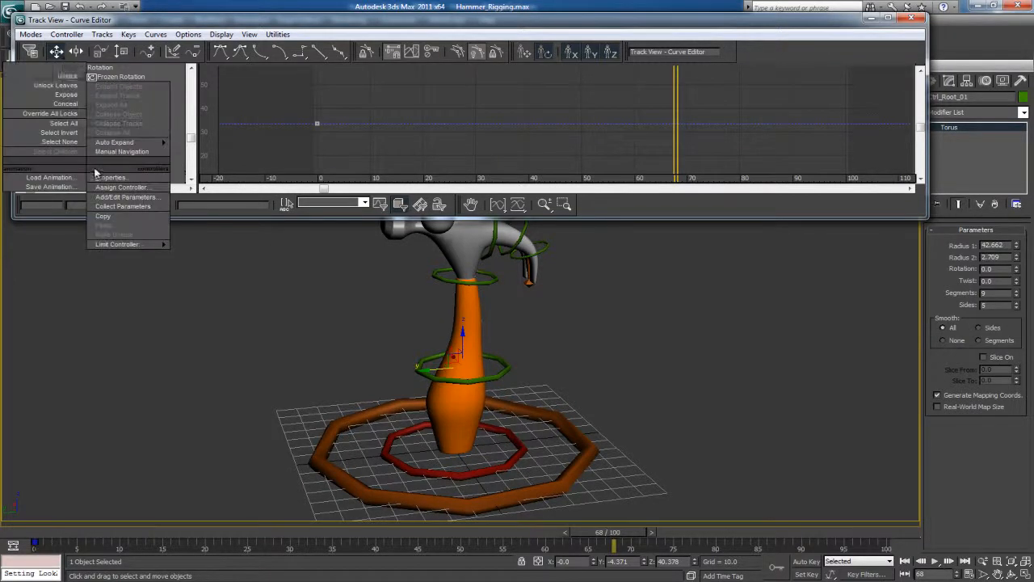
click(69, 71)
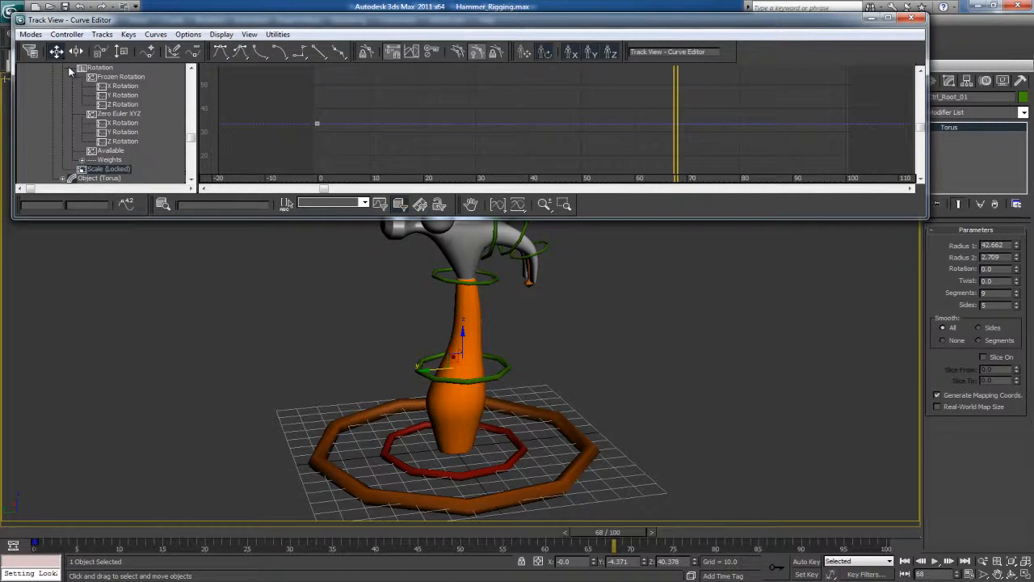
- Select the Ctrl_Head_01 ring below the hammer head, lock its Scale track and clear the selection
click(448, 279)
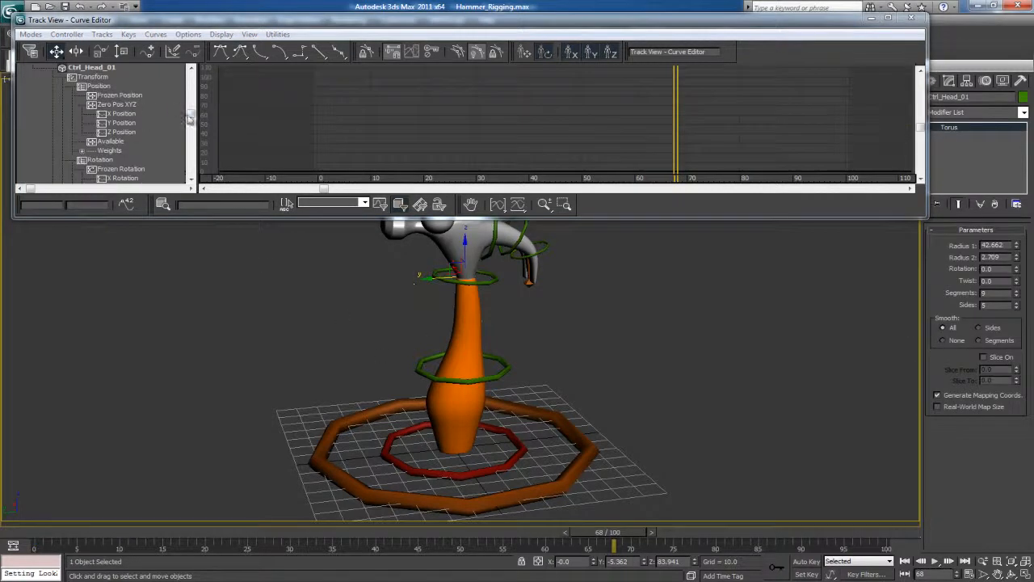
drag(189, 118, 183, 147)
right_click(98, 144)
click(91, 141)
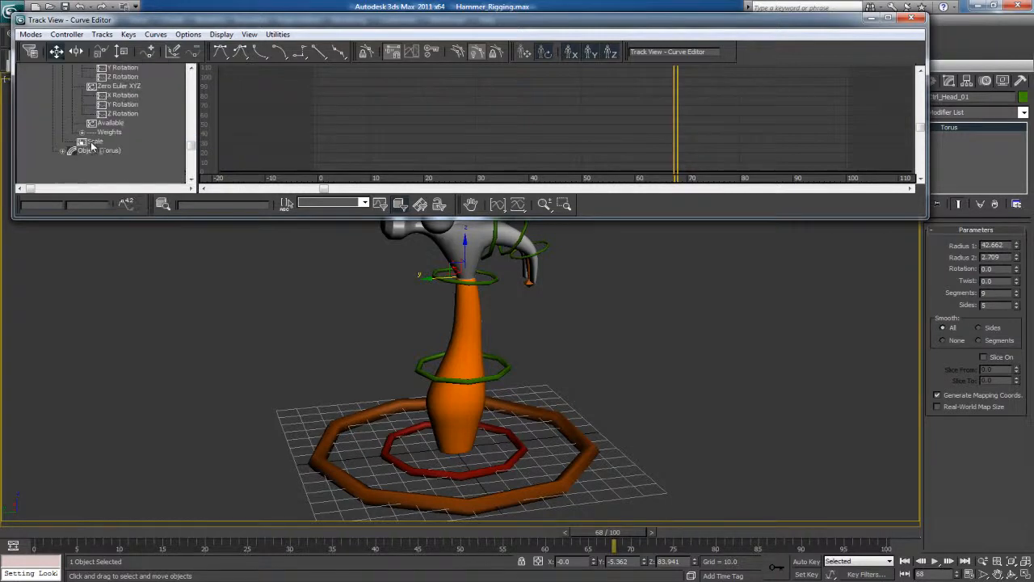
right_click(93, 123)
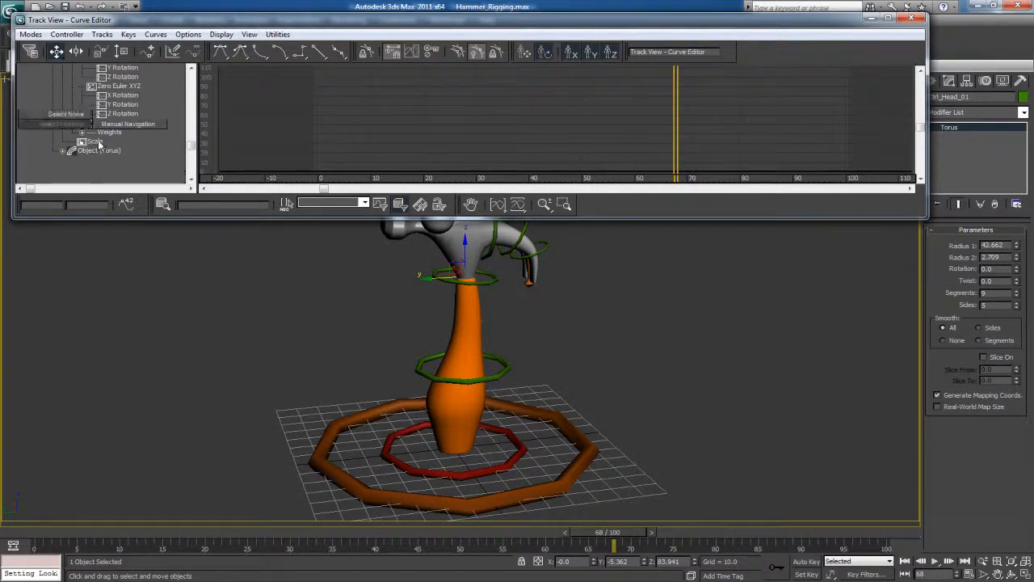
click(79, 41)
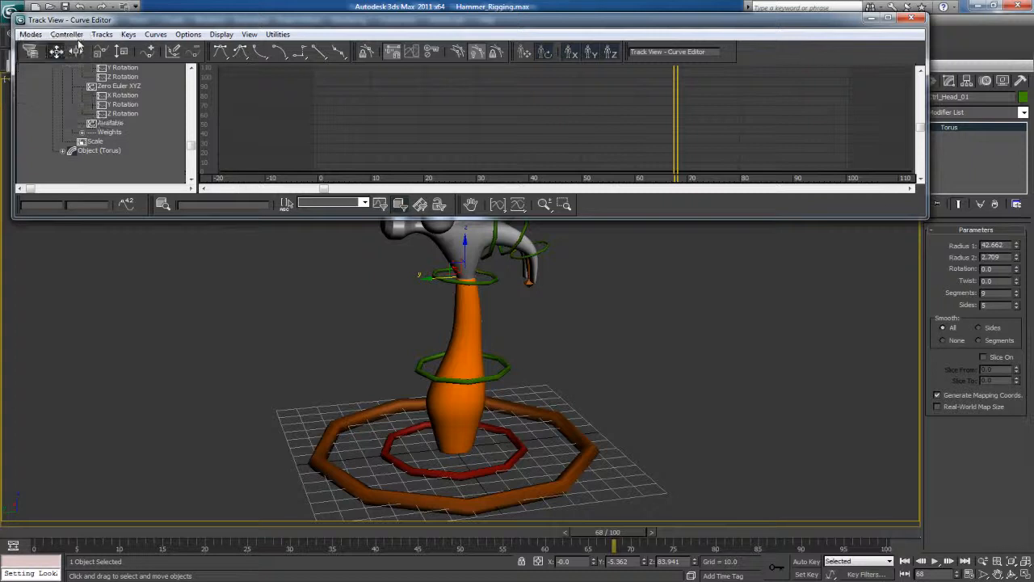
right_click(100, 146)
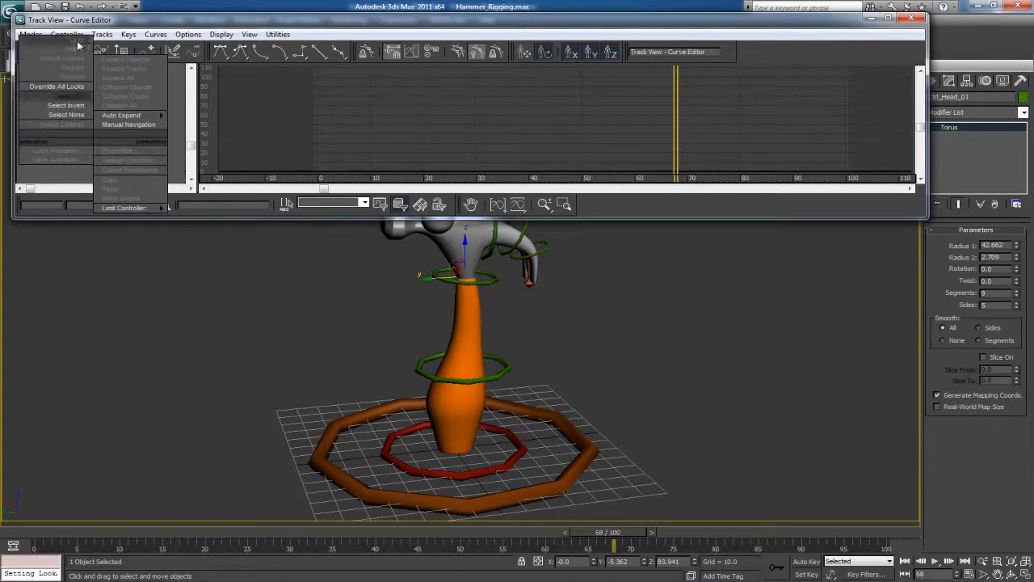
click(78, 42)
click(87, 141)
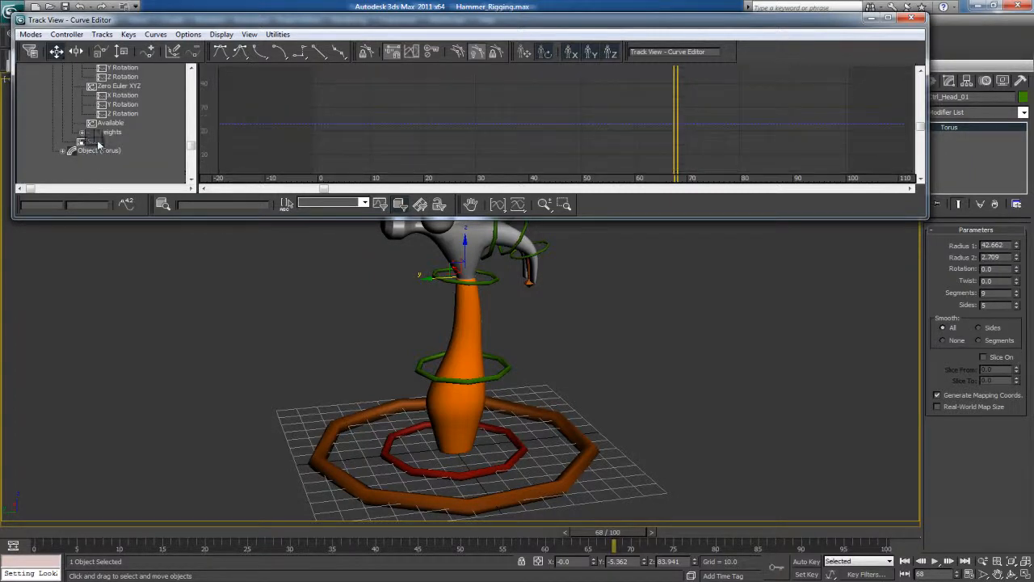
right_click(98, 143)
click(83, 40)
click(238, 276)
- Select the Ctrl_Teeth_01 ring at the base of the claw and lock its Scale track
alt+middle_drag(382, 311, 416, 279)
click(414, 276)
drag(409, 271, 418, 275)
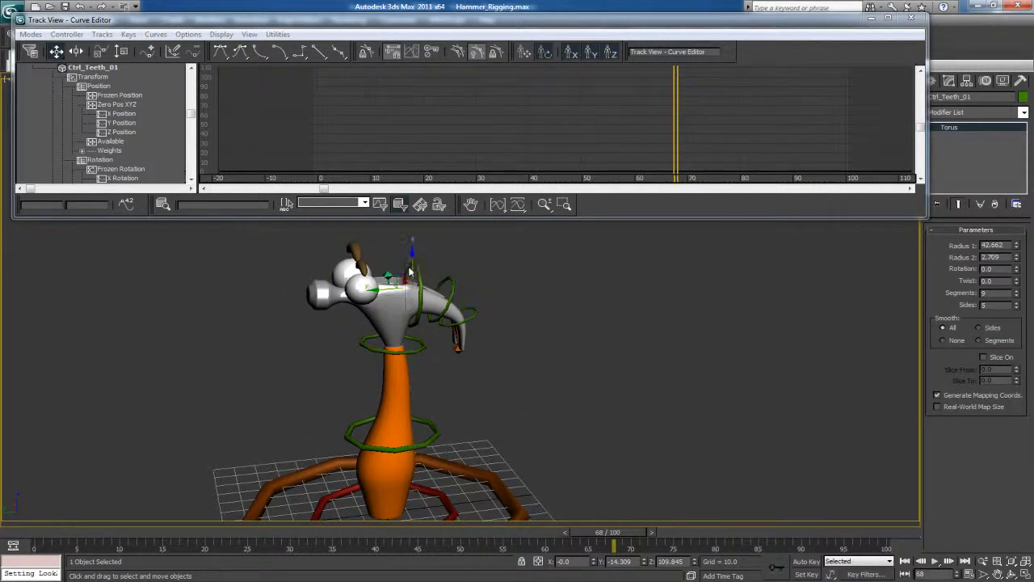
right_click(410, 271)
click(409, 269)
drag(192, 119, 191, 153)
click(100, 170)
right_click(100, 170)
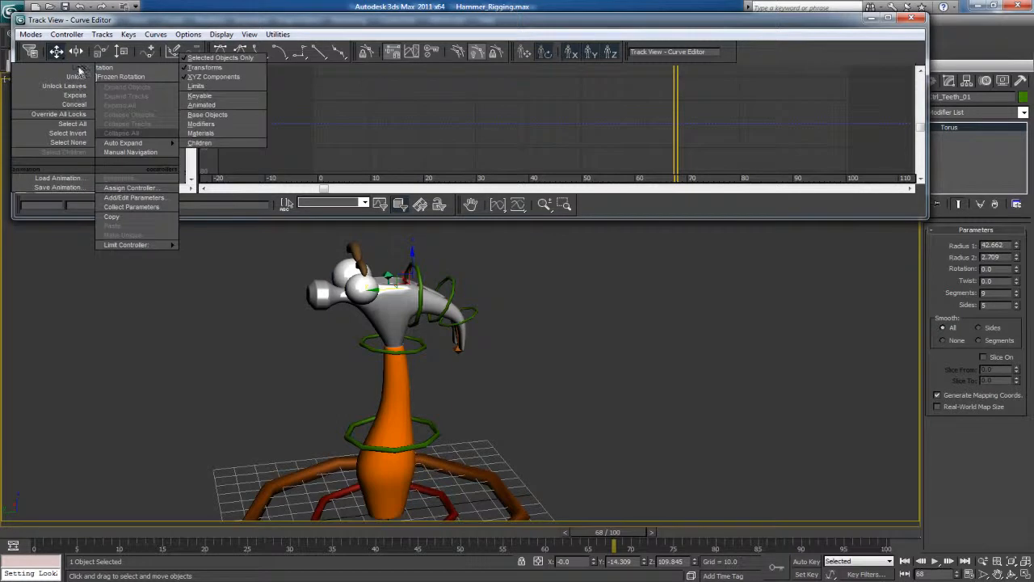
click(79, 74)
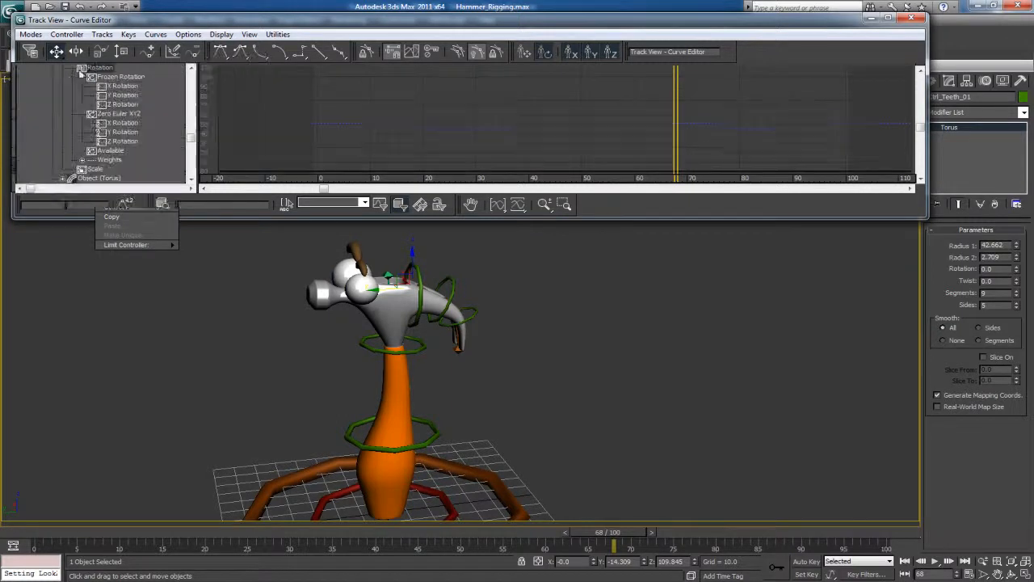
right_click(98, 170)
click(83, 72)
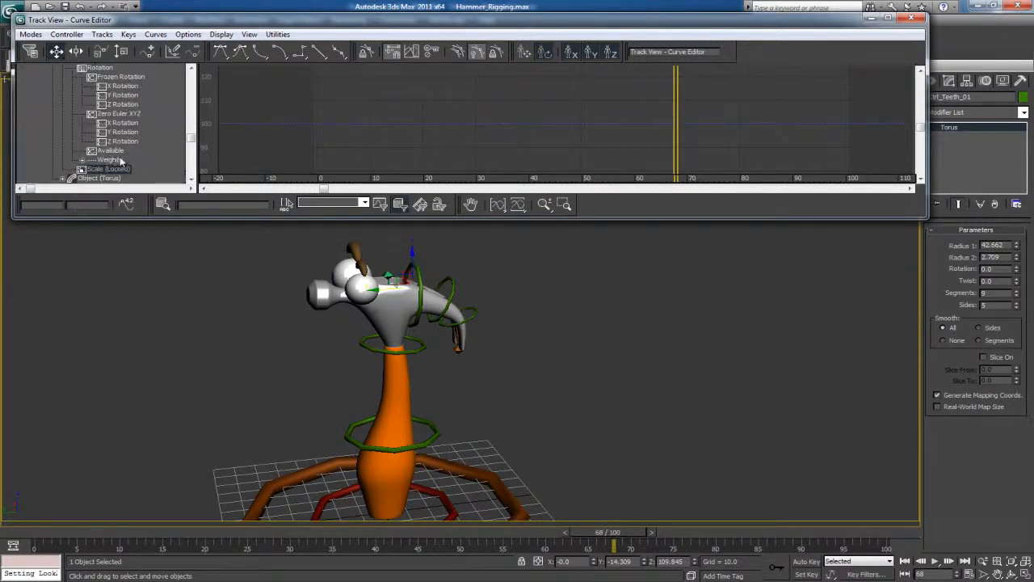
- Lock the X, Y and Z Position tracks under Zero Pos XYZ for Ctrl_Teeth_01
click(115, 87)
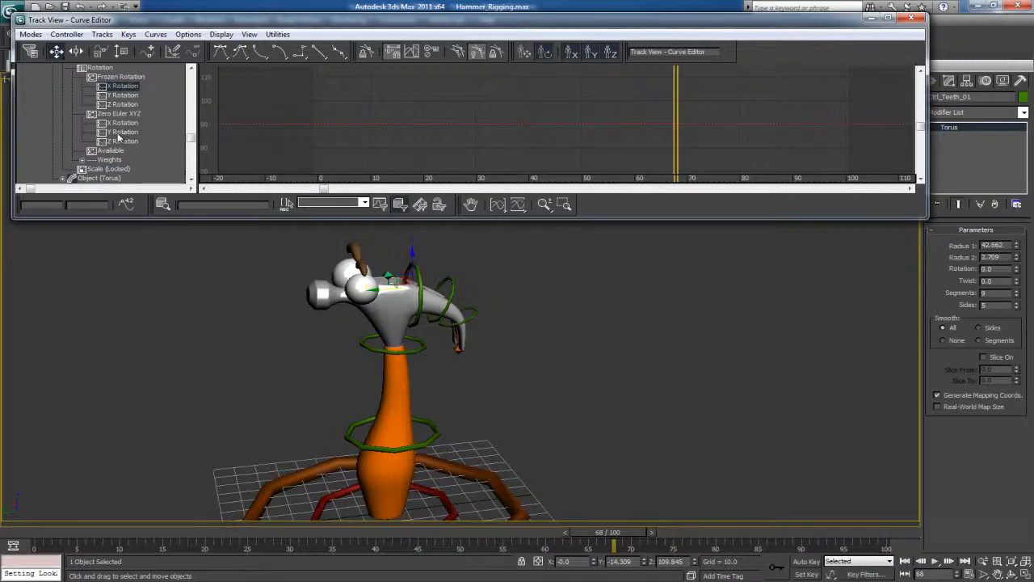
drag(191, 140, 191, 113)
click(118, 132)
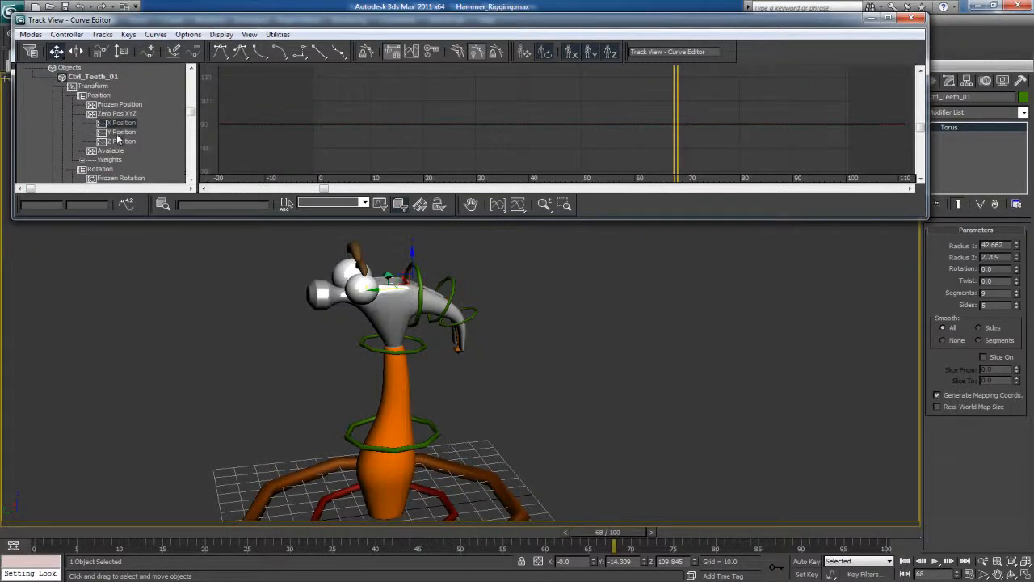
right_click(122, 141)
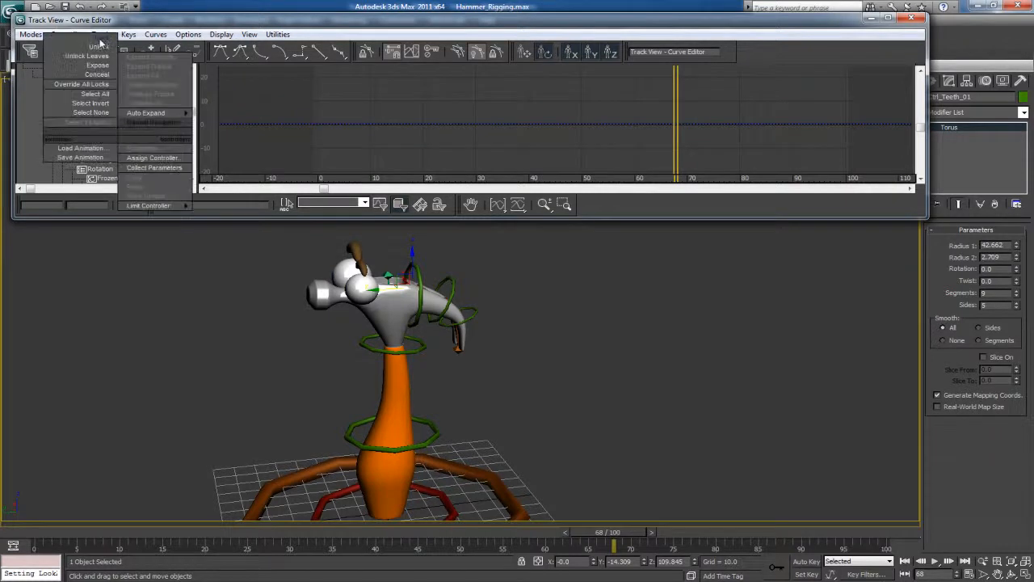
click(100, 42)
right_click(122, 135)
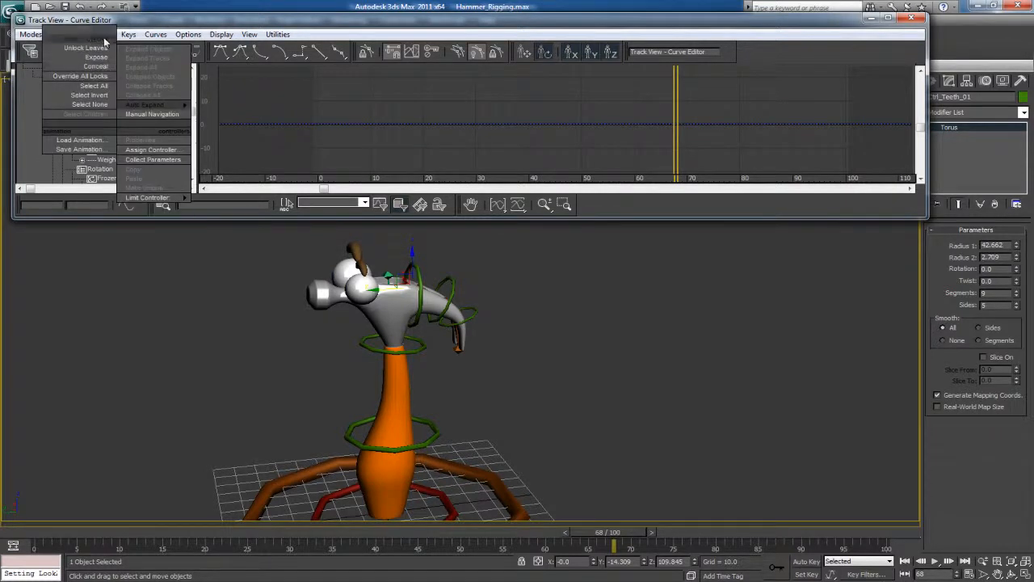
click(102, 38)
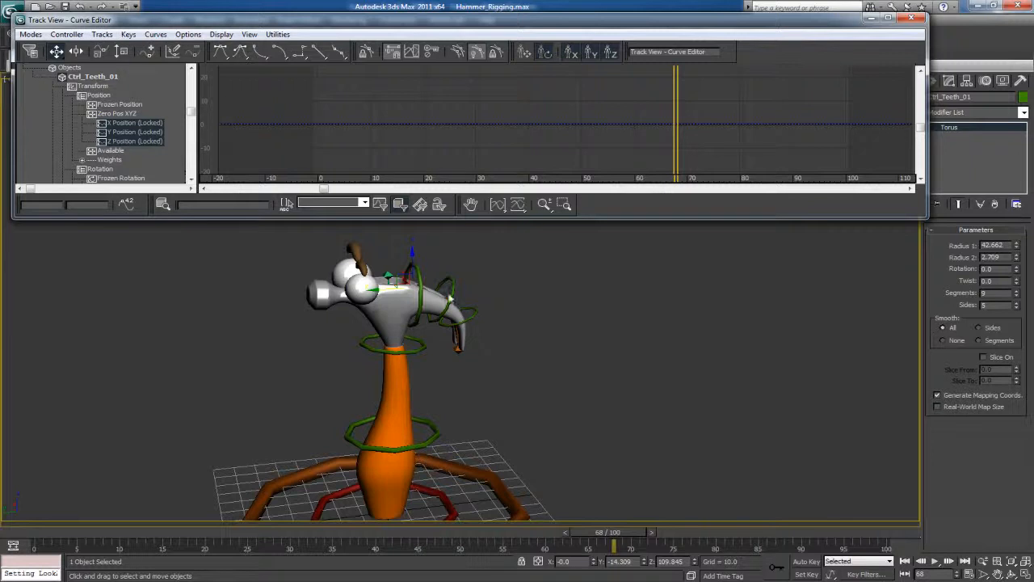
- Test the locks on Ctrl_Teeth_01 by trying to move, scale and rotate the control
click(416, 273)
click(414, 269)
drag(411, 257, 410, 252)
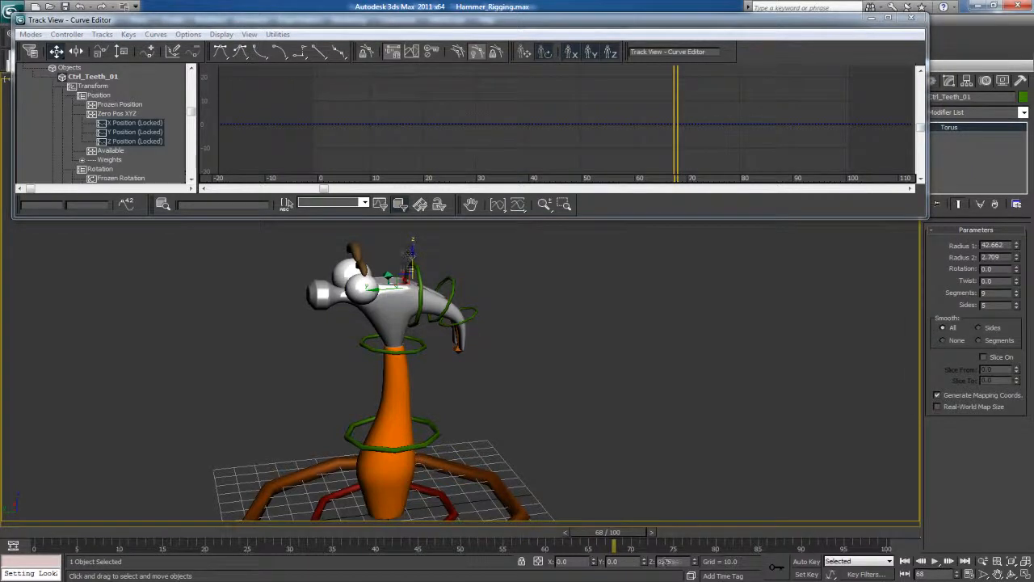
key(r)
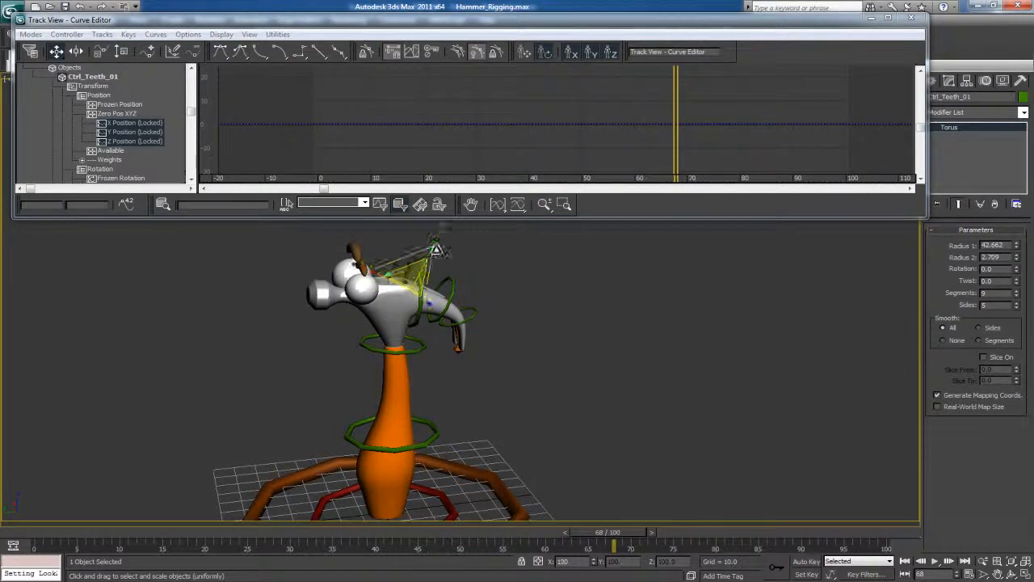
key(e)
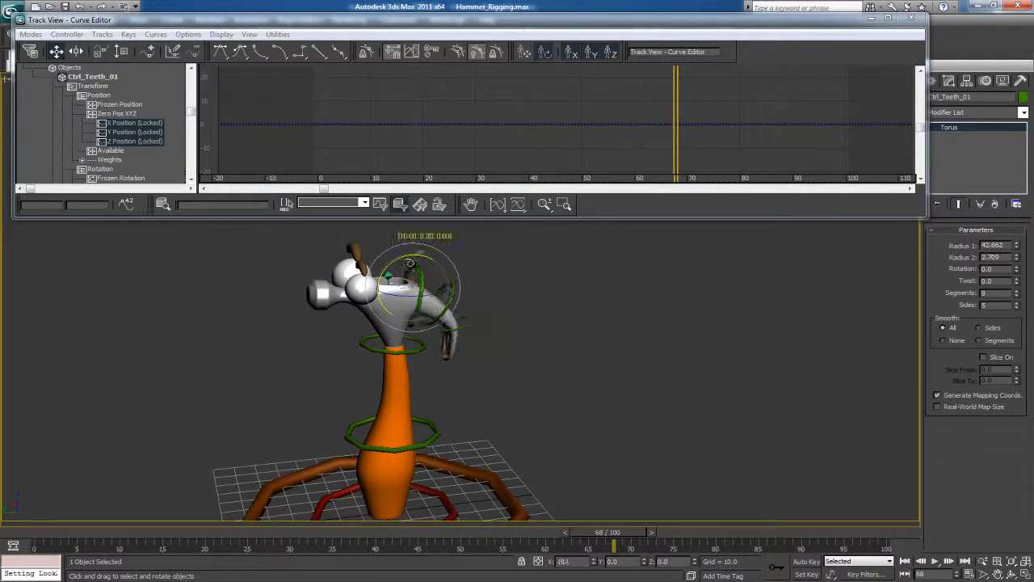
- Select the Ctrl_Teeth_02 ring in the middle of the claw and lock its Scale track
click(453, 295)
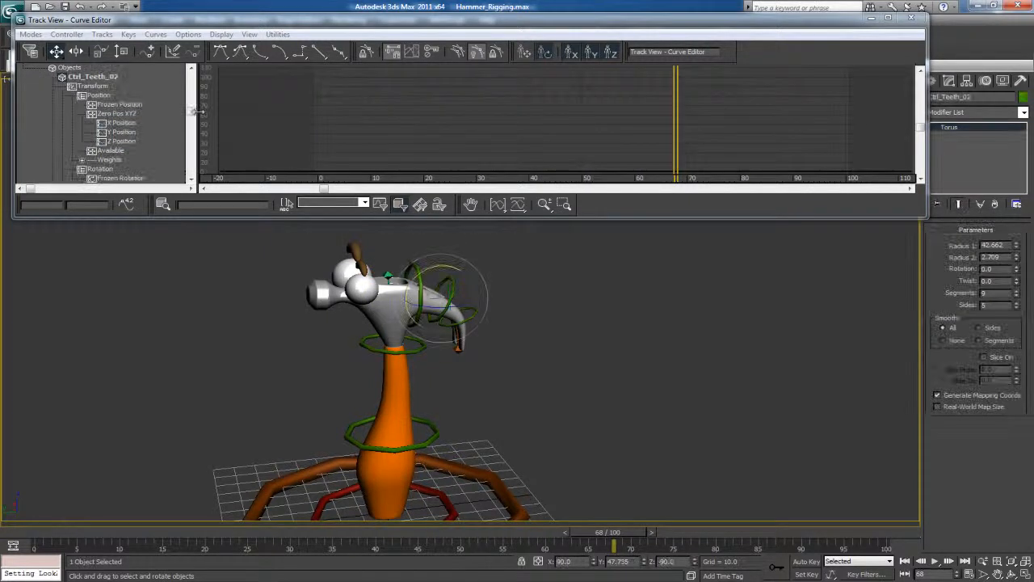
scroll(105, 145, down, 5)
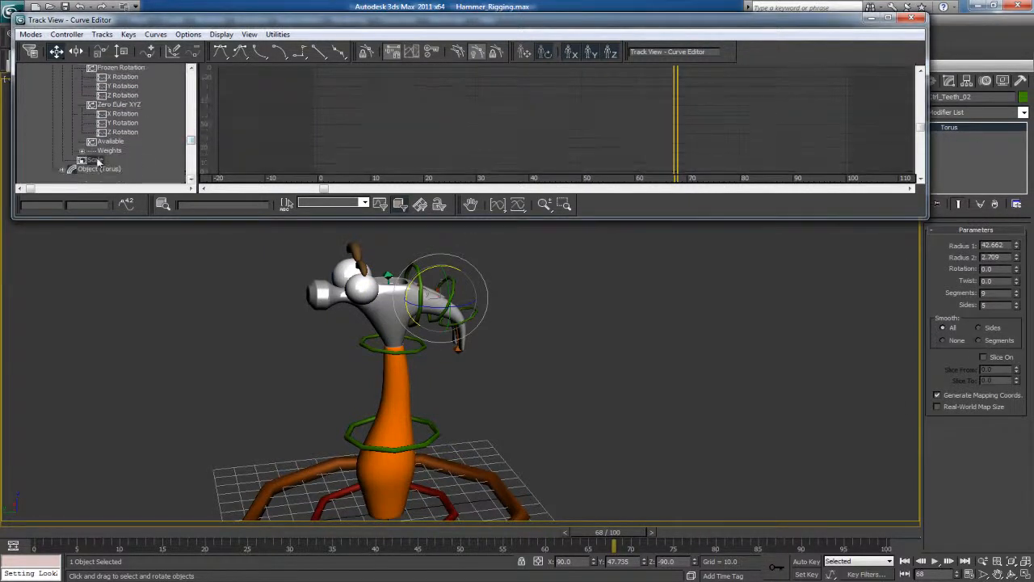
right_click(98, 161)
click(121, 105)
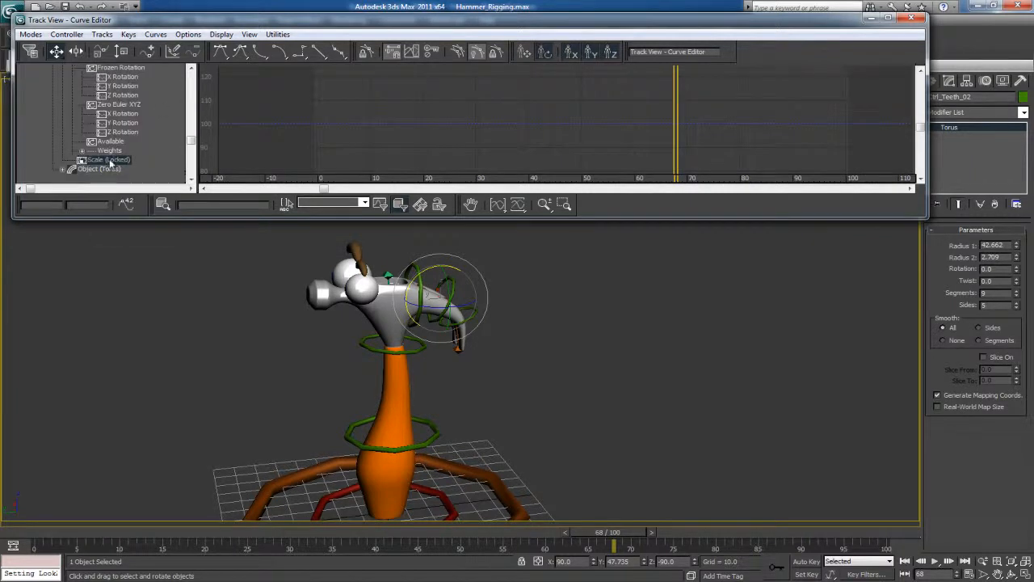
- Lock the X, Y and Z Position tracks under Zero Pos XYZ for Ctrl_Teeth_02
drag(191, 142, 191, 111)
click(122, 124)
ctrl+click(124, 135)
ctrl+click(123, 143)
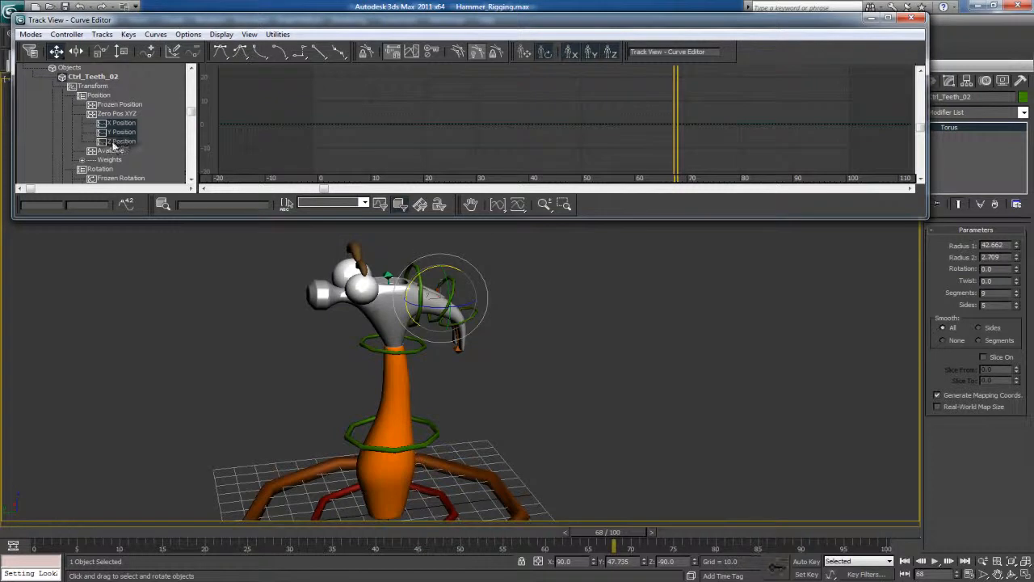
right_click(105, 144)
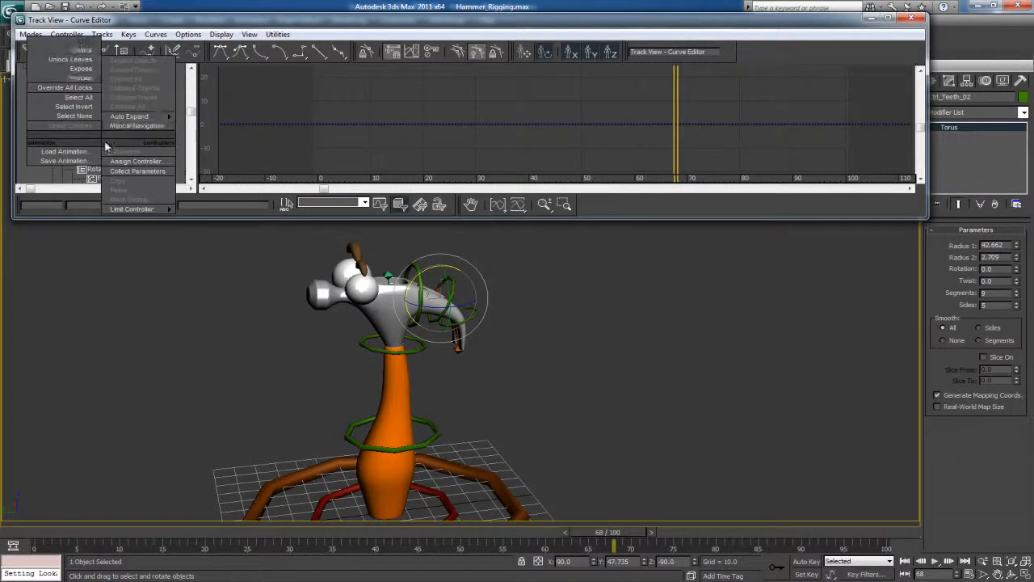
click(91, 50)
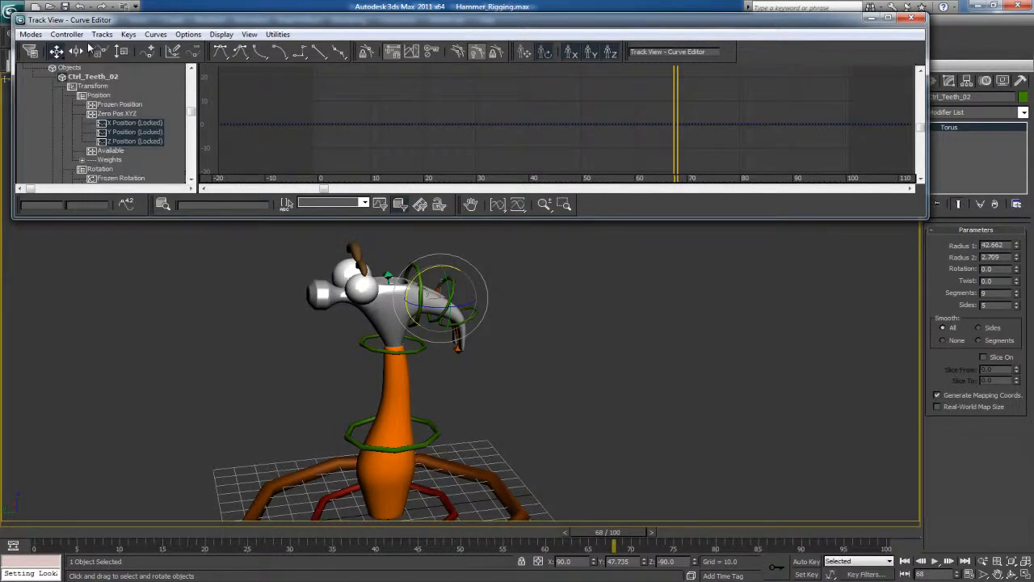
- Select the Ctrl_Teeth_03 ring near the claw tip and lock its X, Y and Z Position tracks under Zero Pos XYZ
click(471, 315)
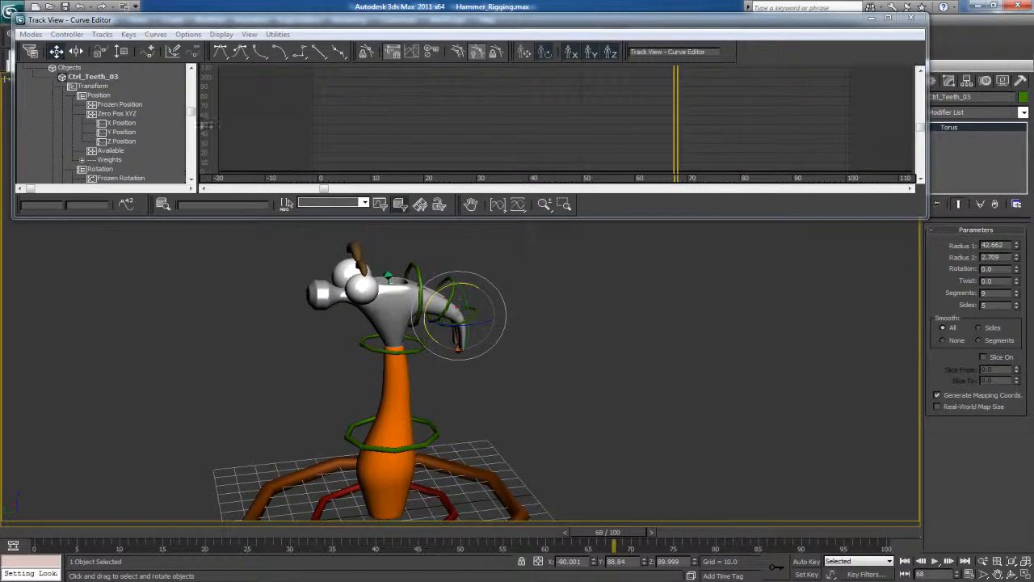
click(129, 126)
ctrl+click(125, 133)
ctrl+click(125, 143)
right_click(125, 137)
click(95, 43)
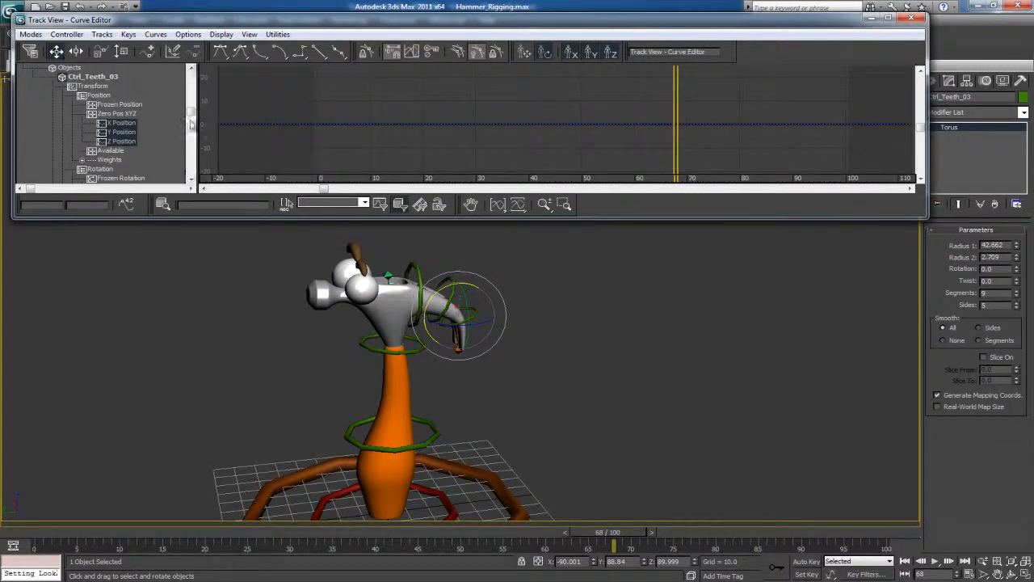
right_click(133, 130)
click(123, 31)
- Lock the Scale track of Ctrl_Teeth_03 and clear the selection
drag(191, 123, 191, 148)
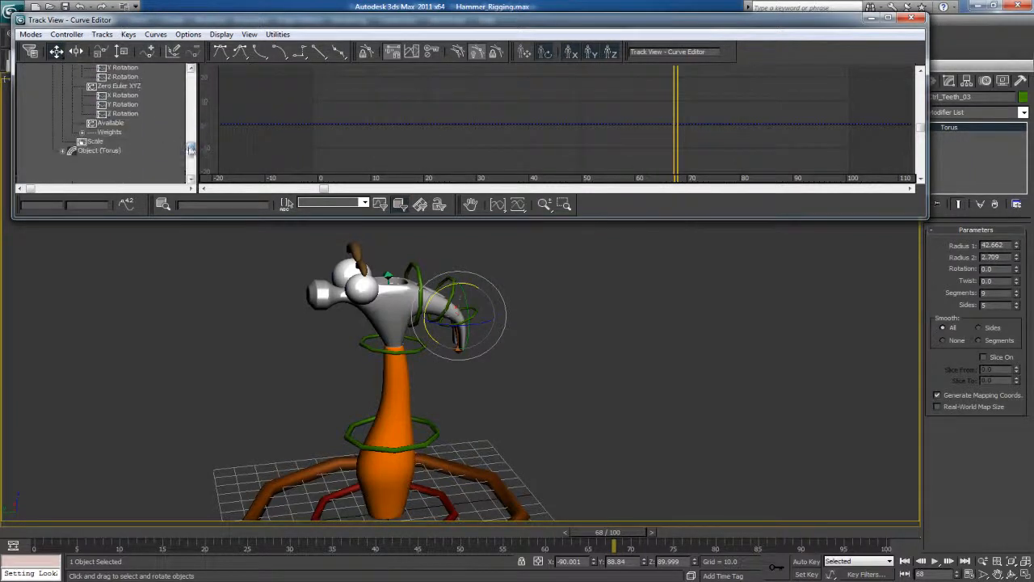
right_click(95, 147)
click(82, 50)
click(215, 275)
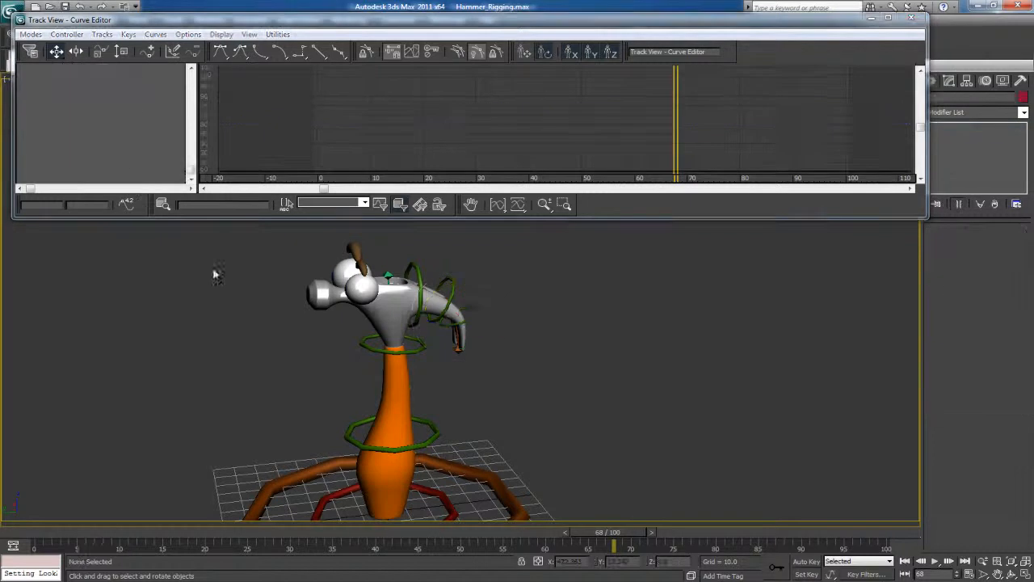
- Select both eyebrows, test moving them slightly upward and undo the move
scroll(299, 309, down, 5)
scroll(396, 327, up, 8)
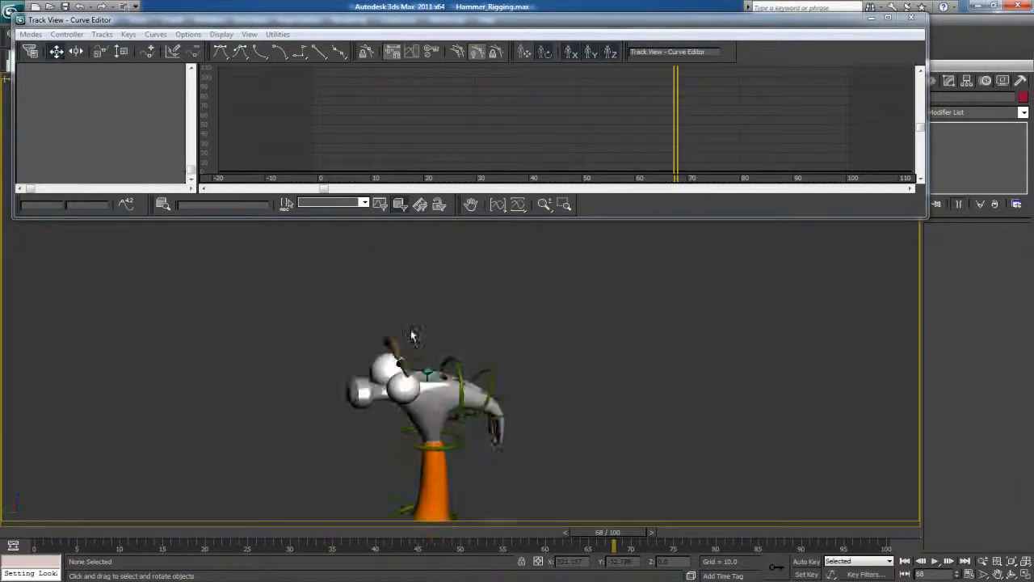
click(399, 348)
ctrl+click(429, 367)
alt+middle_drag(401, 385, 420, 361)
scroll(414, 356, up, 3)
key(w)
mouse_move(404, 332)
mouse_down()
mouse_move(404, 346)
mouse_move(406, 321)
mouse_up()
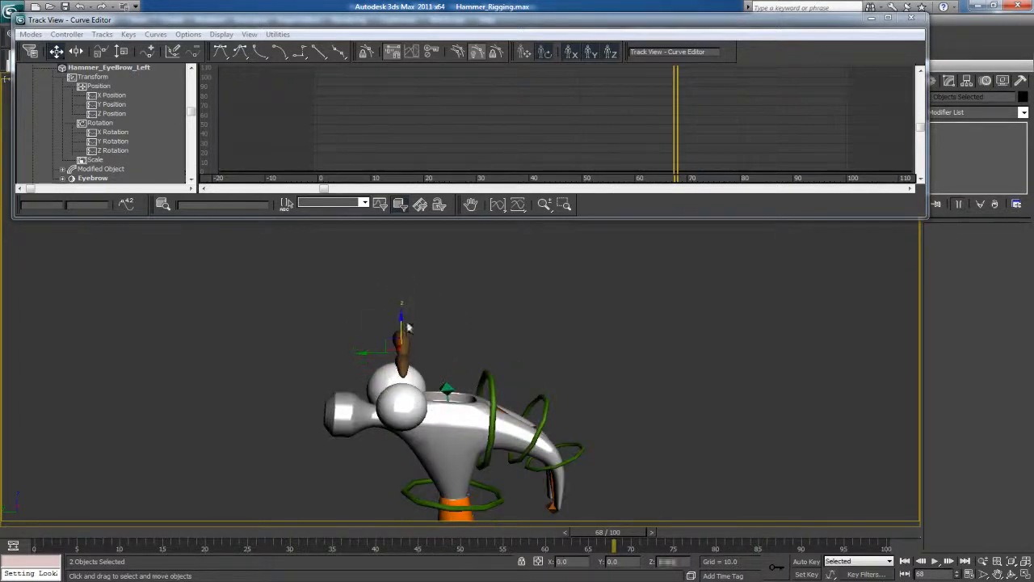
key(ctrl+z)
- Check the rotate gizmo on both eyebrows from the front and the move gizmo on Hammer_EyeBrow_Left alone
alt+middle_drag(420, 421, 485, 412)
key(e)
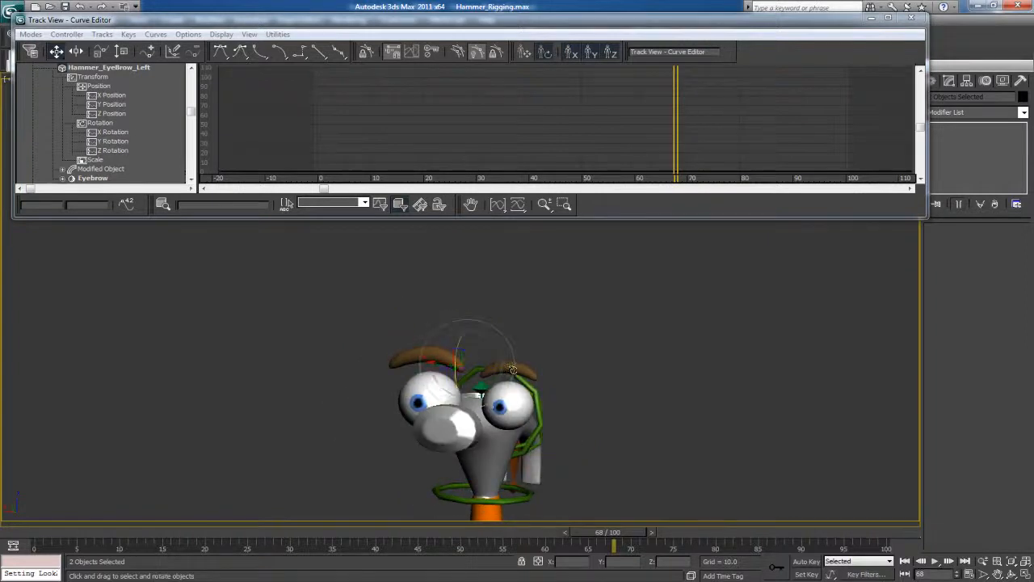
click(513, 368)
key(w)
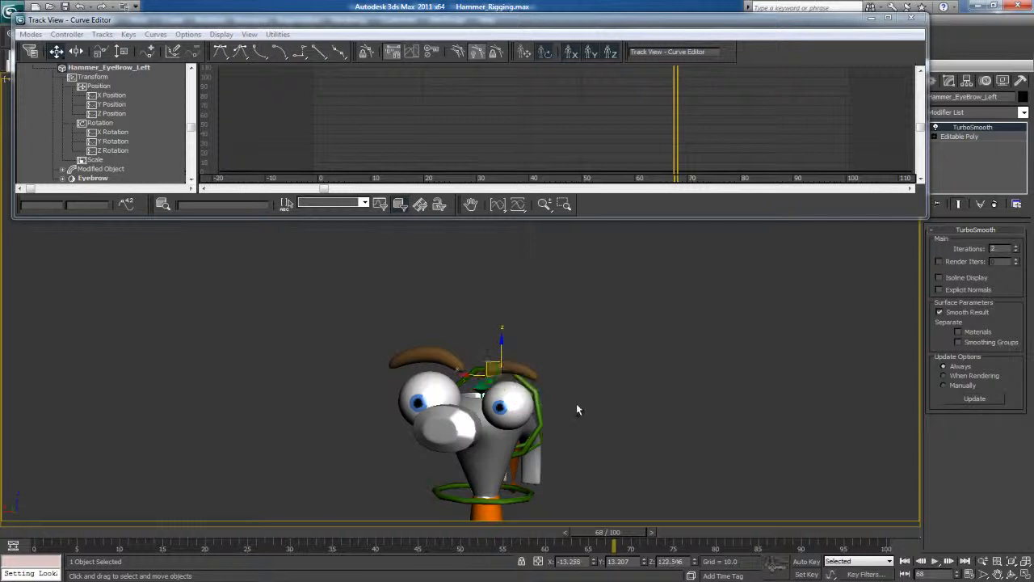
- Clear the eyebrow selection and close the Curve Editor
click(610, 401)
alt+middle_drag(610, 400, 497, 378)
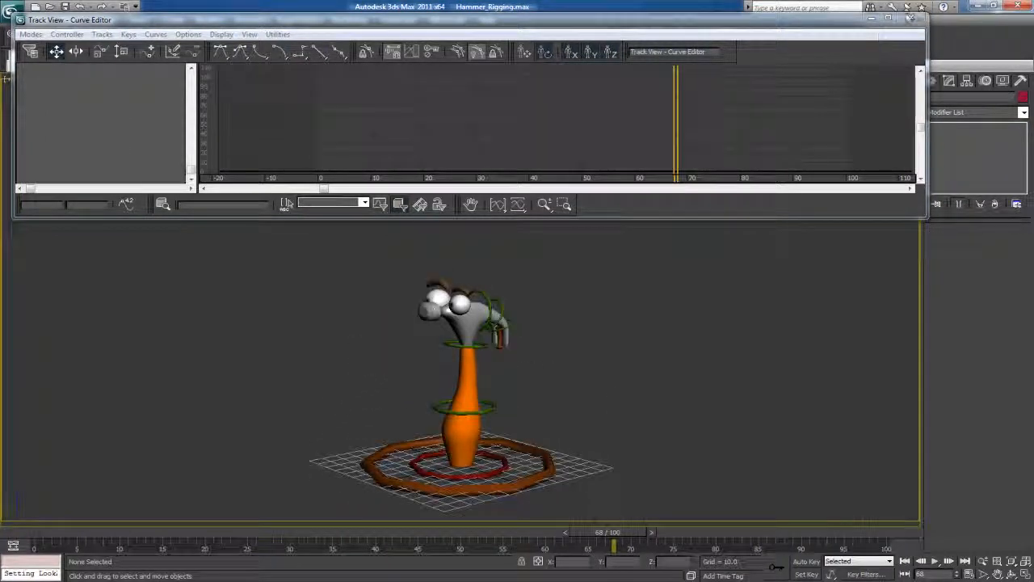
click(911, 17)
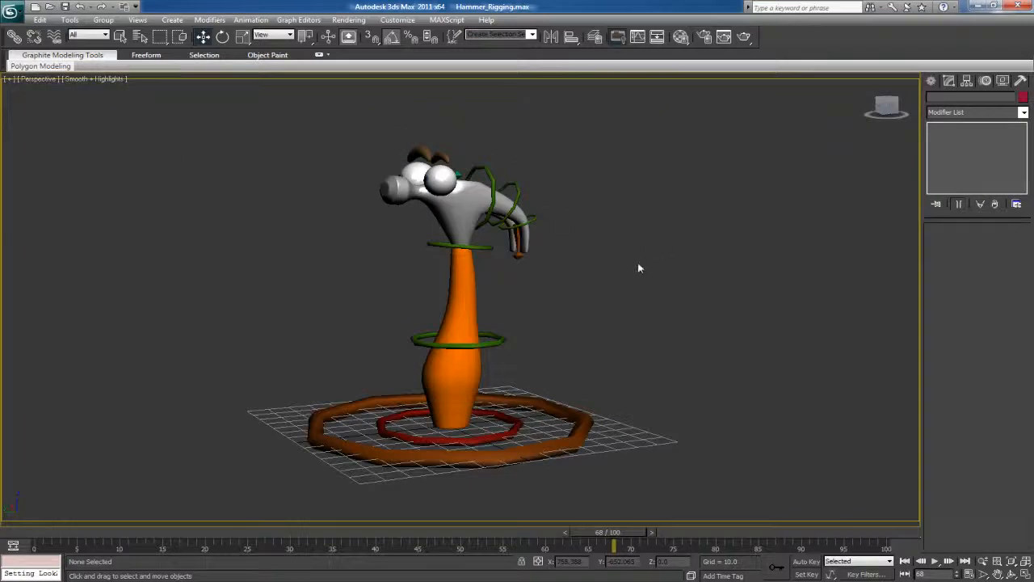
alt+middle_drag(274, 306, 468, 323)
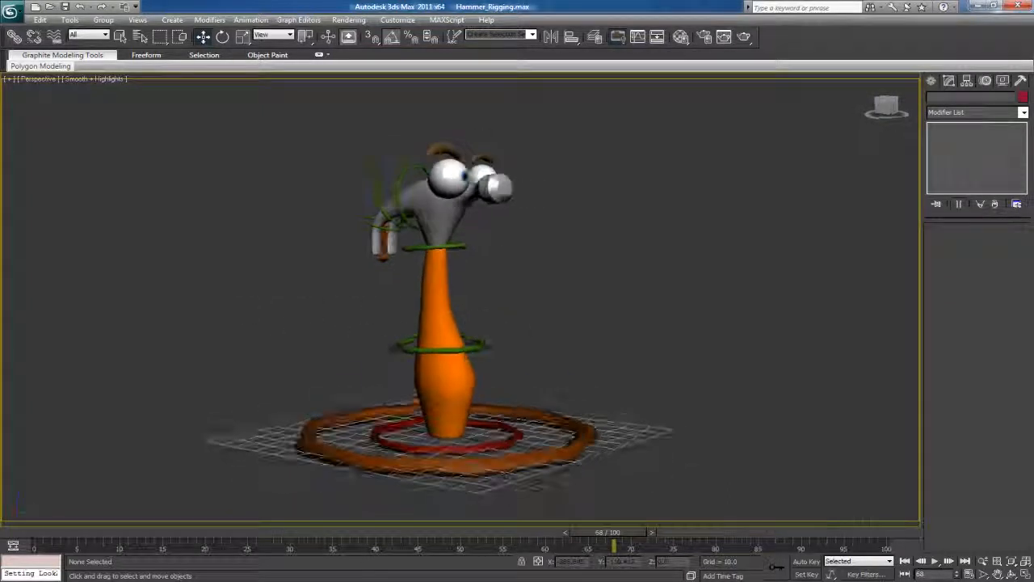
alt+middle_drag(507, 284, 395, 321)
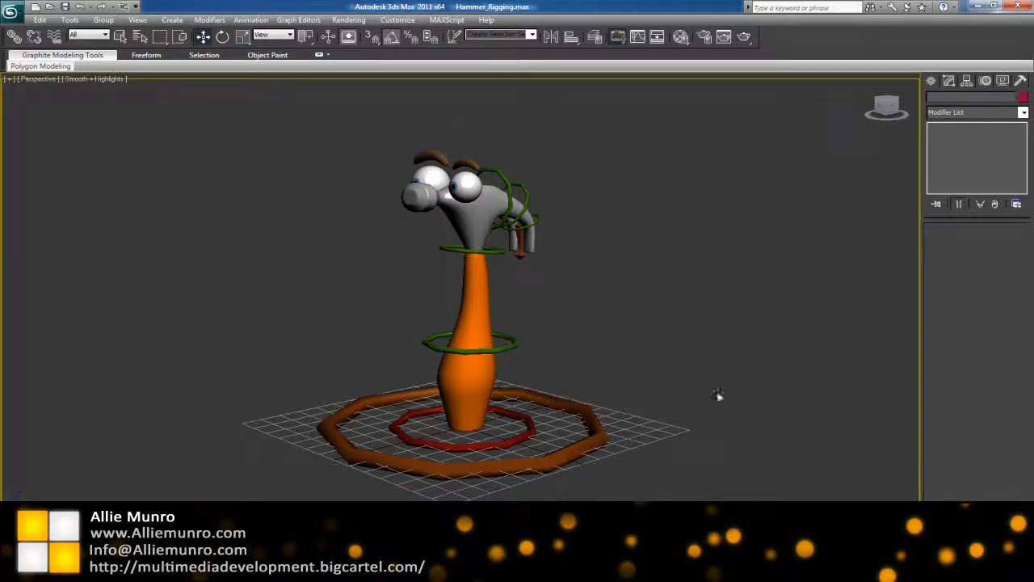
middle_drag(688, 439, 695, 407)
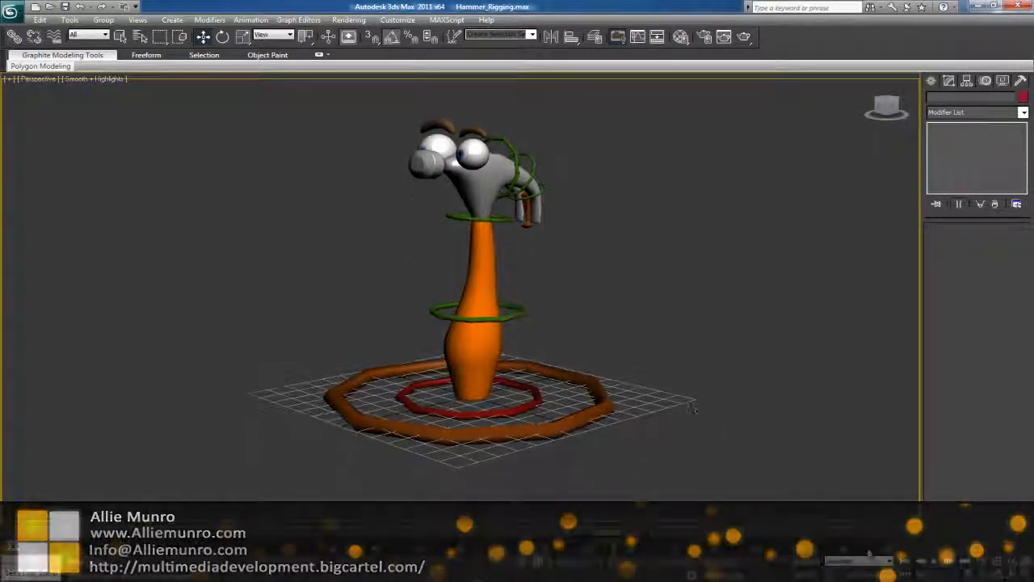